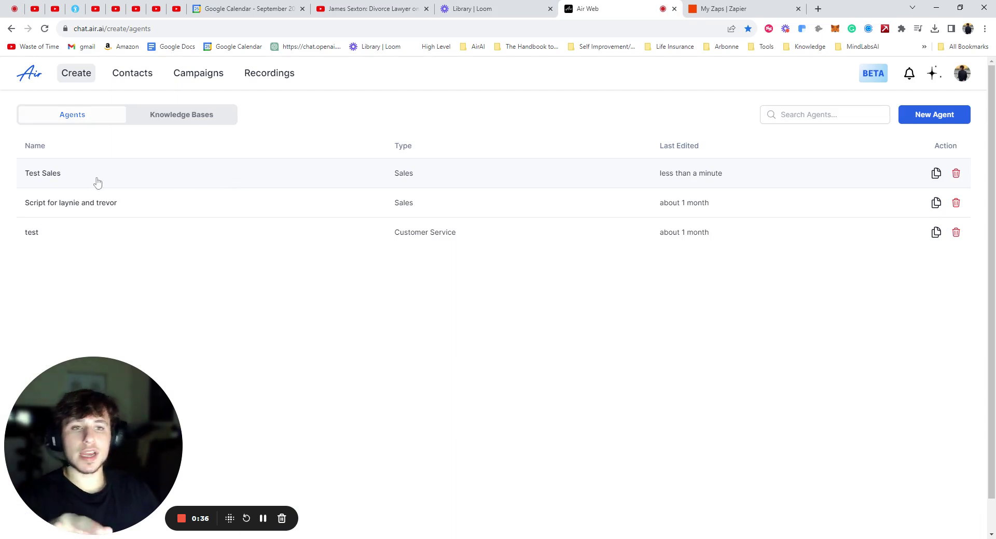
Open the Test Sales agent from the Agents list in the editor.
left_click(198, 180)
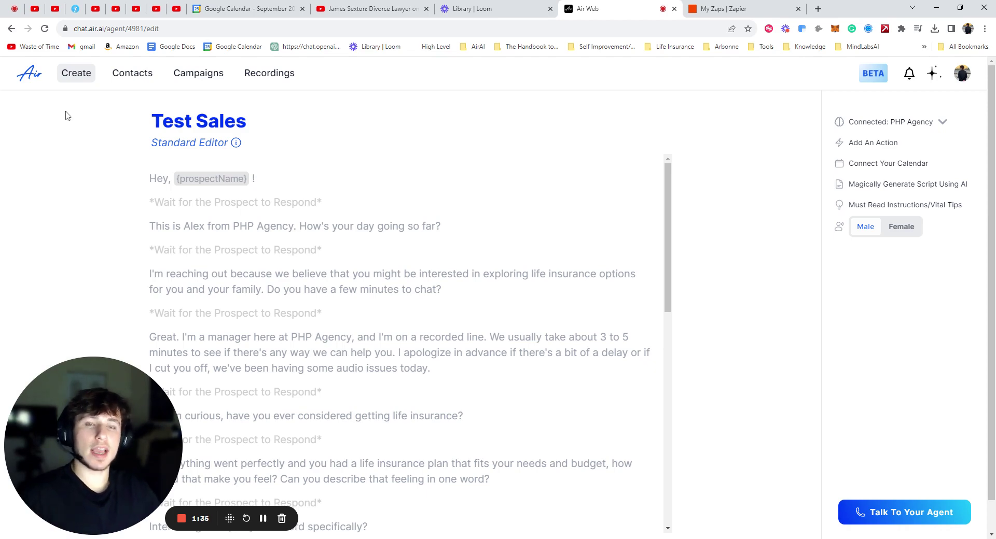
Bring up the blank Create a New Action form for the Test Sales agent.
left_click(874, 146)
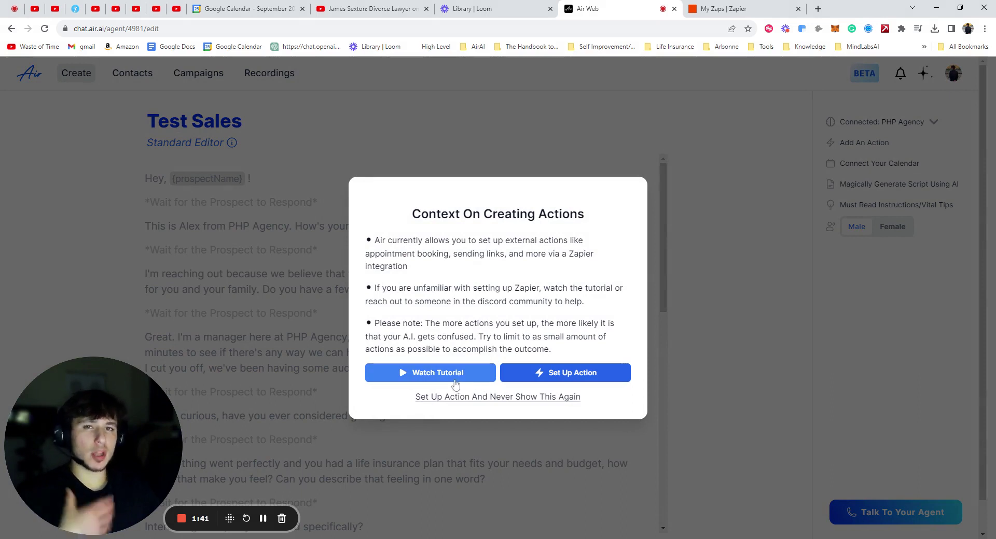
left_click(547, 374)
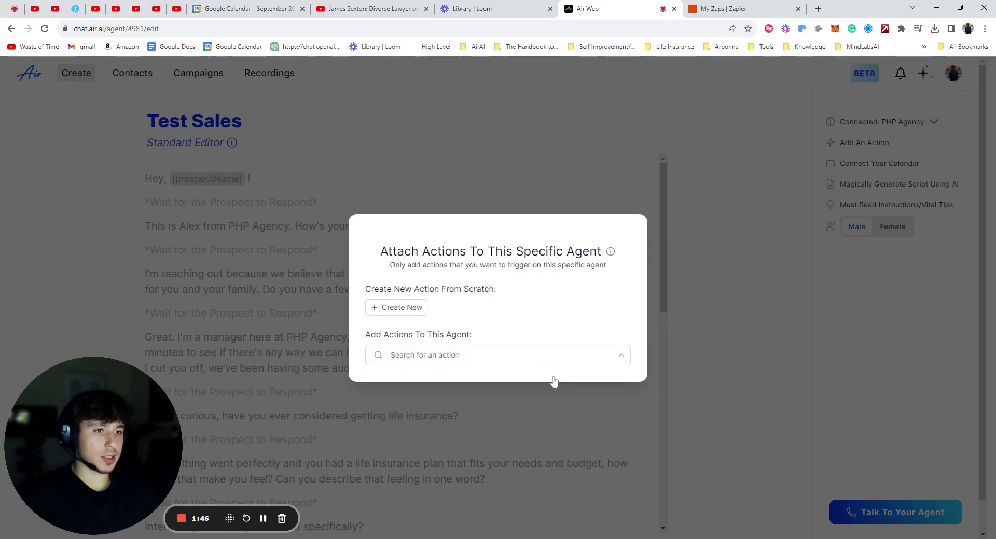
left_click(403, 309)
Enter 'Book A Call' as the new action's name.
left_click(498, 272)
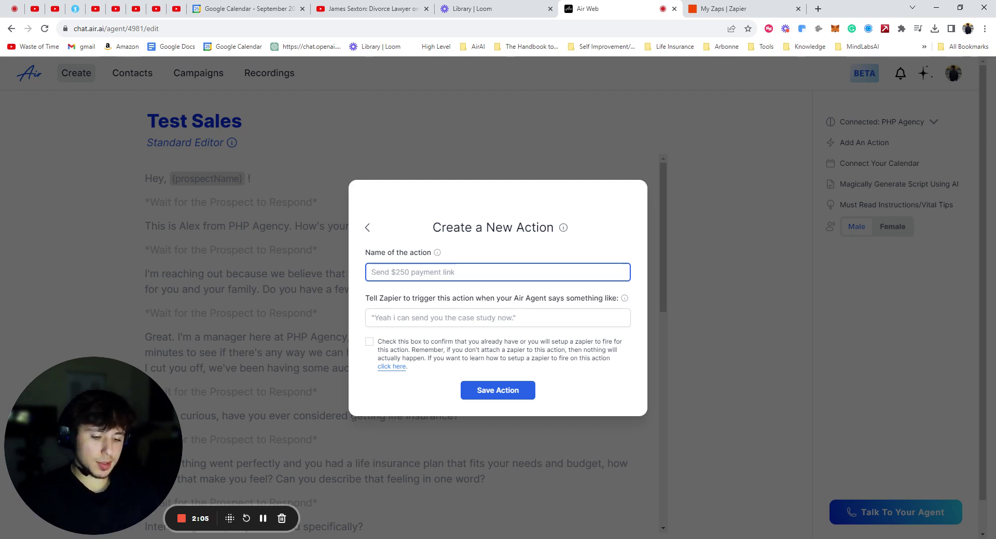
type("Book A")
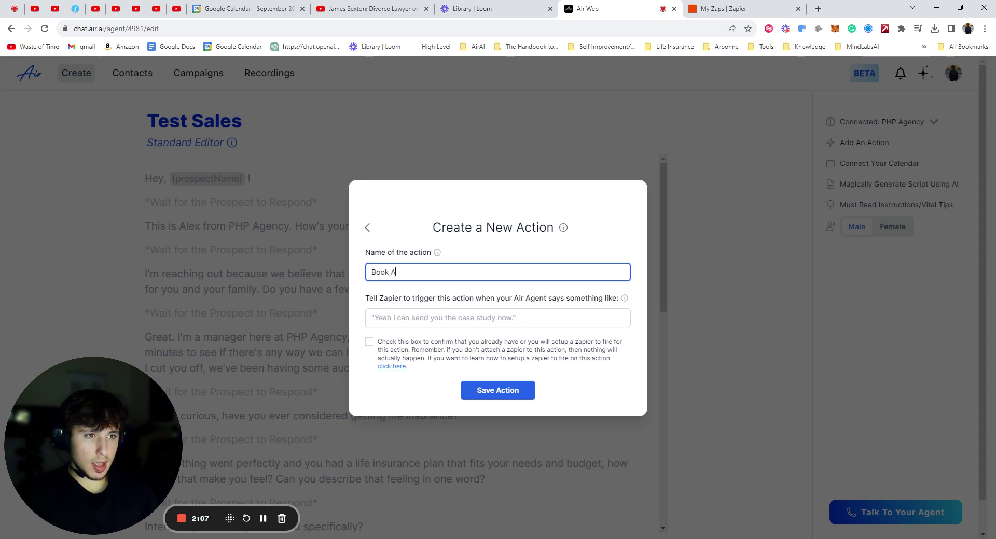
type(" Call Link")
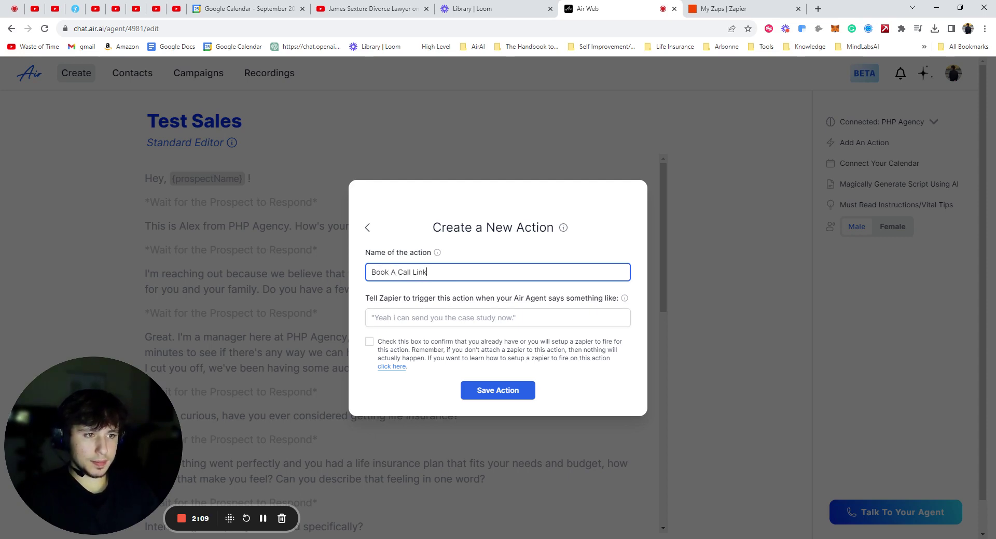
left_click(371, 317)
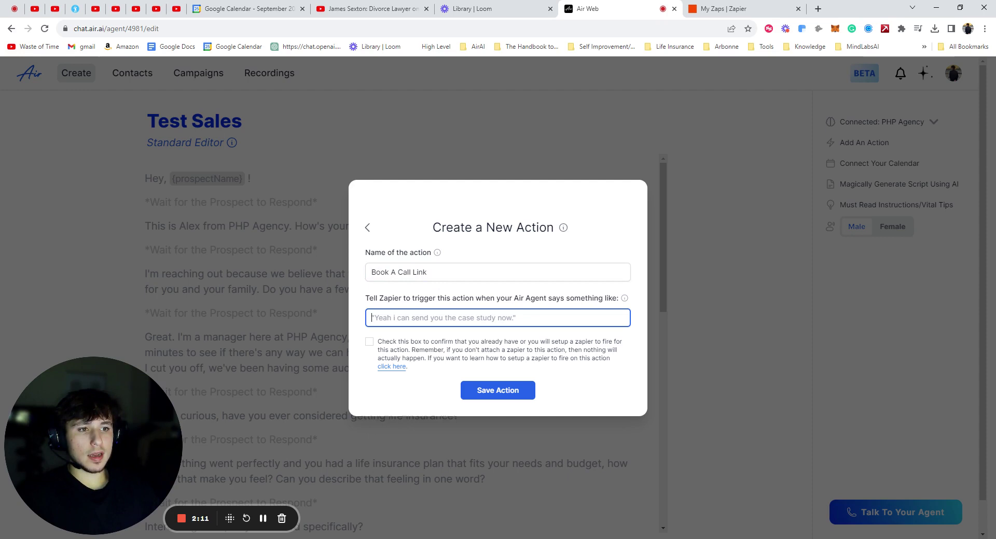
left_click_drag(369, 299, 640, 298)
Enter trigger phrase 'I will send the linkj over now so you can book a call', confirm the zap, and save.
left_click(631, 303)
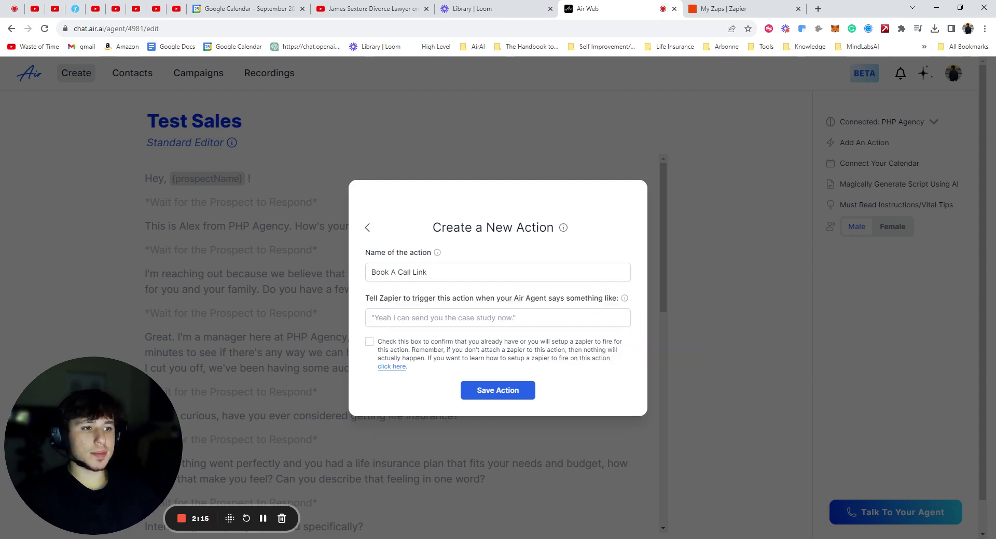
left_click(372, 318)
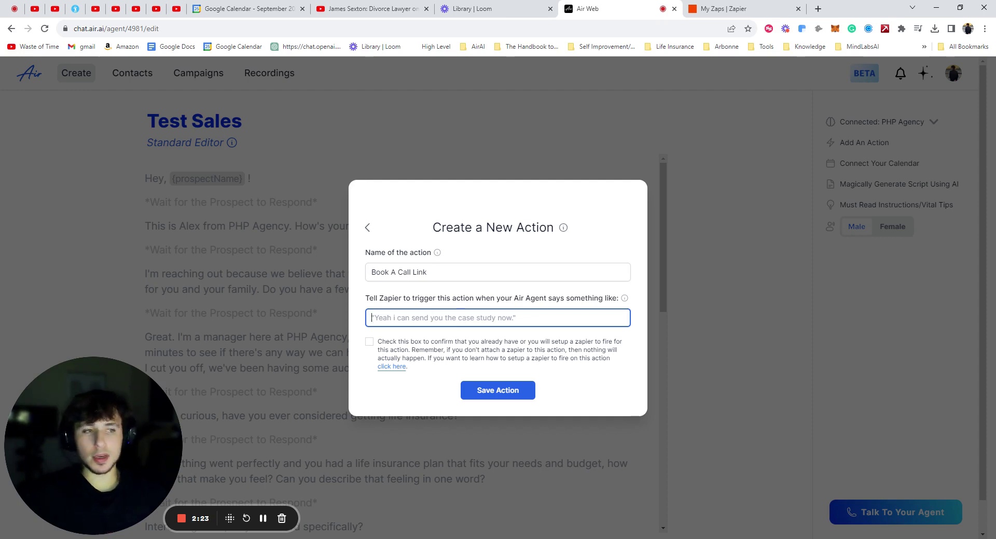
type("\"")
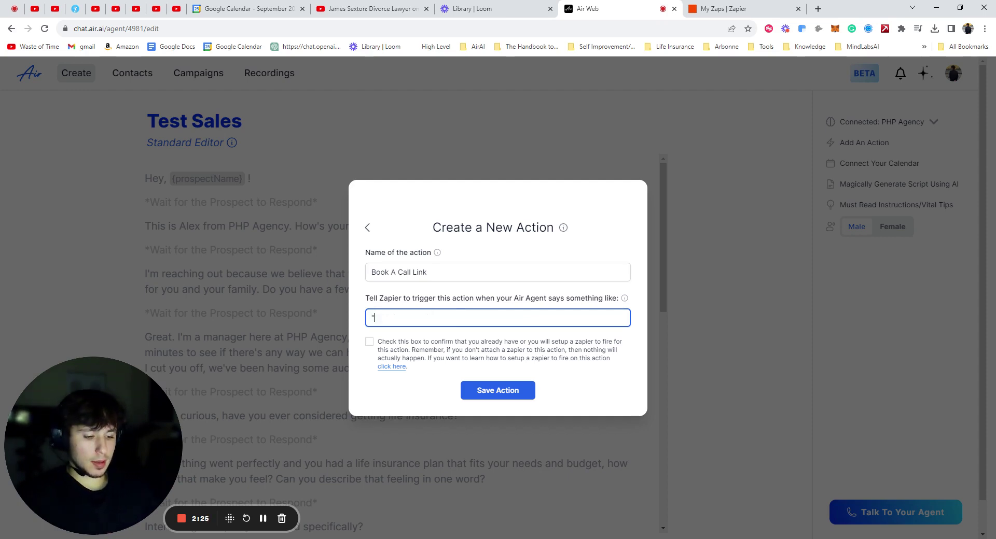
type("I will send the ")
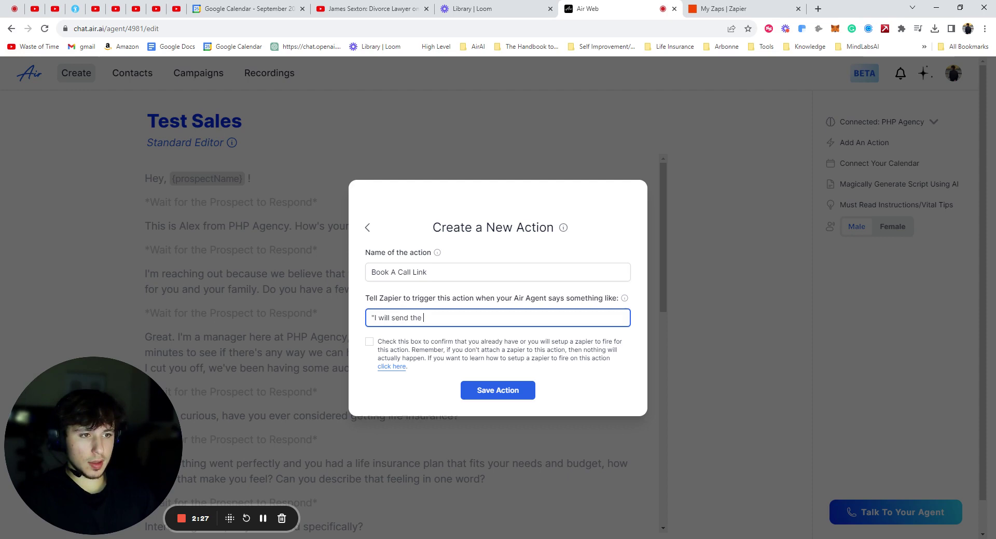
type("linkj ")
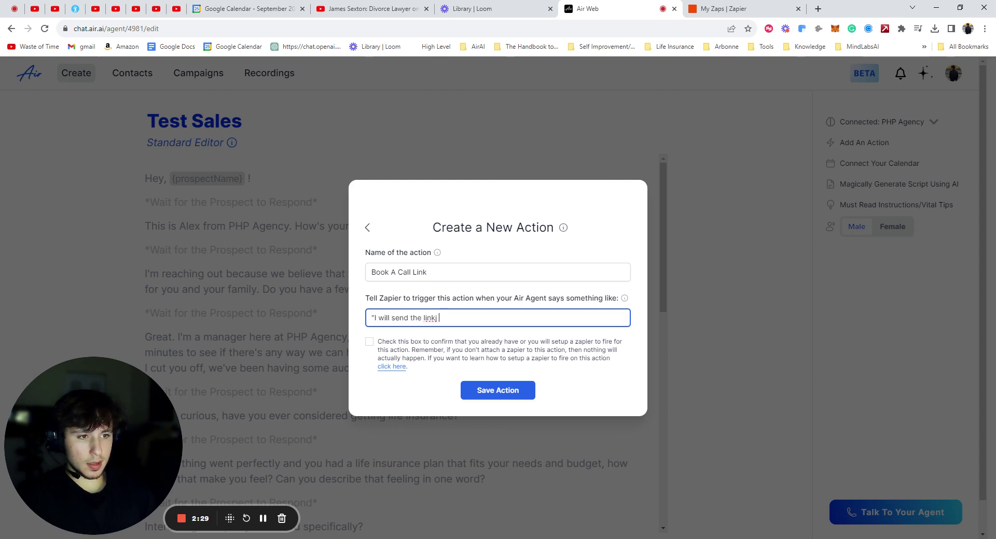
key("BackSpace")
key("BackSpace")
type(" over now so yo")
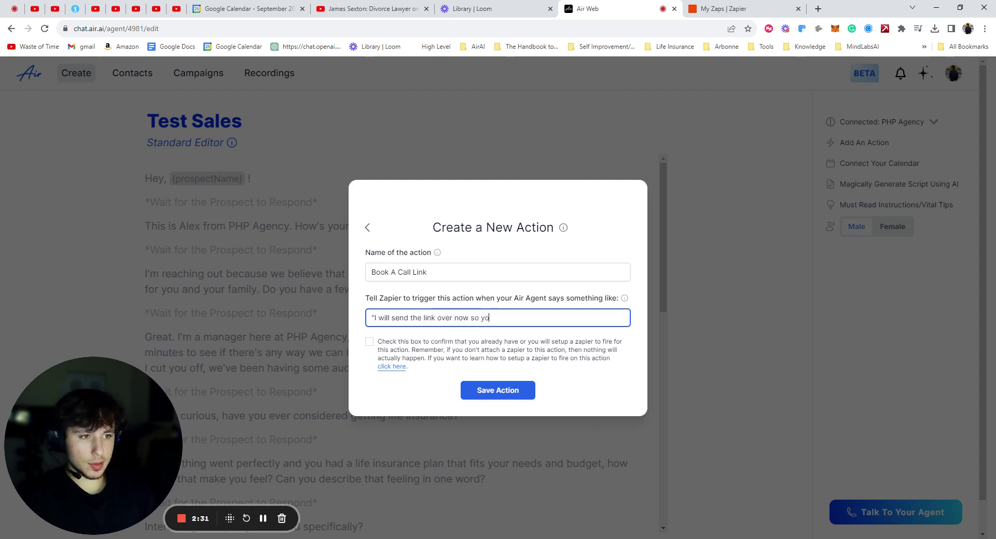
type("u can book a call")
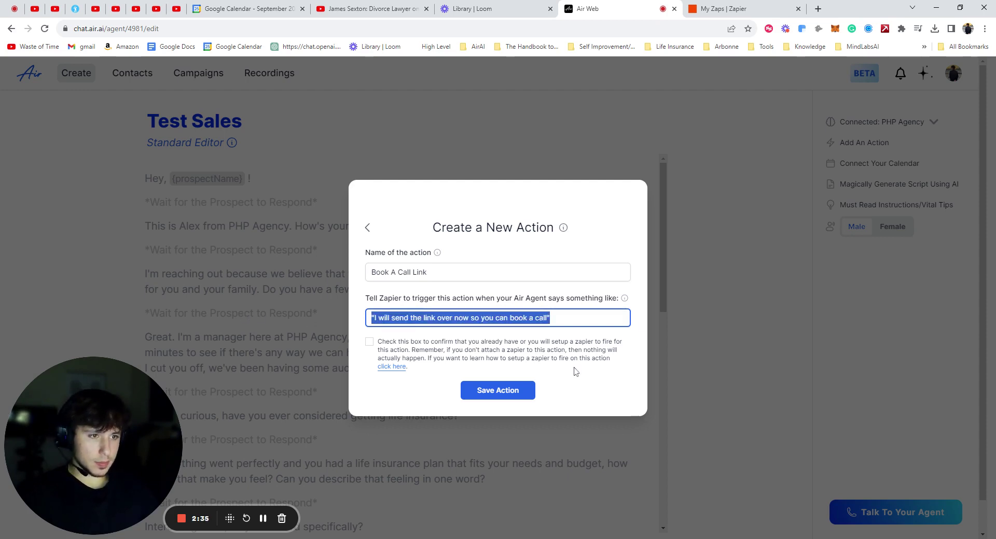
left_click(369, 341)
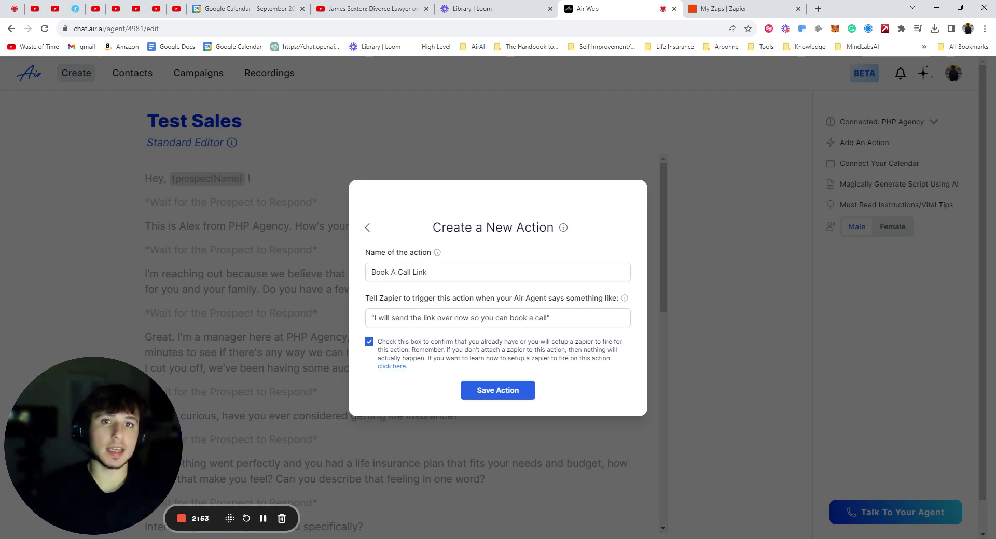
left_click(509, 391)
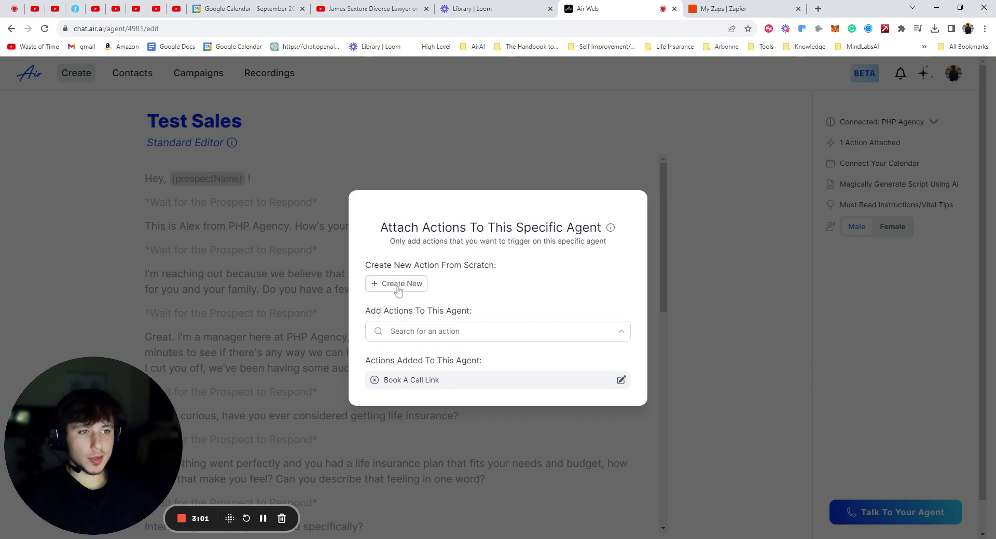
Paste the copied trigger phrase as the final line of the Test Sales script.
left_click(746, 335)
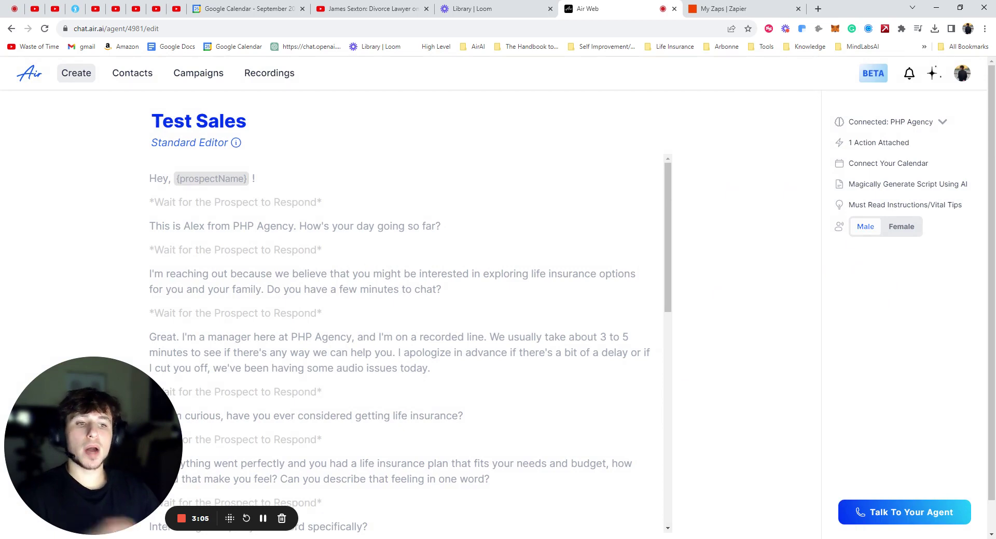
scroll(397, 157, "down", 3)
scroll(346, 251, "down", 6)
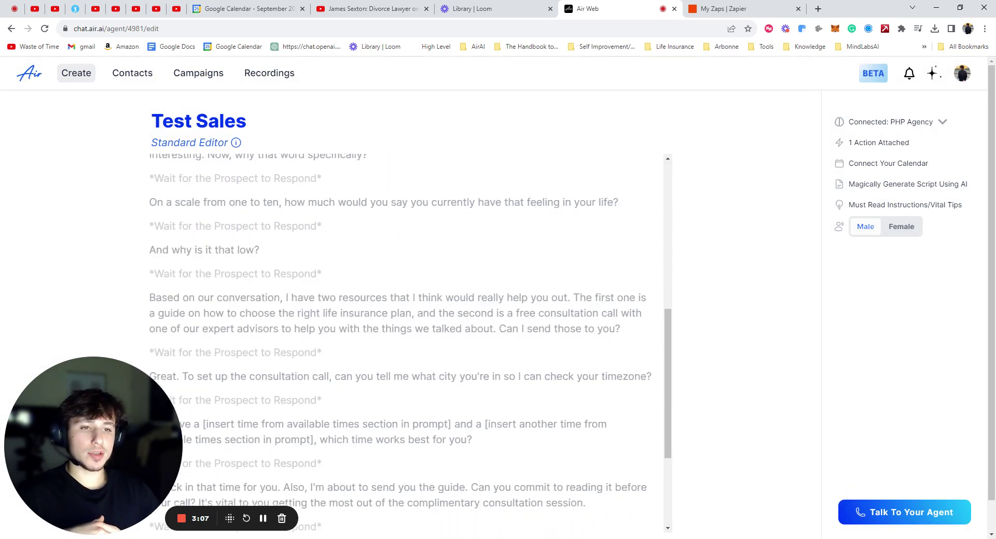
scroll(376, 356, "down", 1)
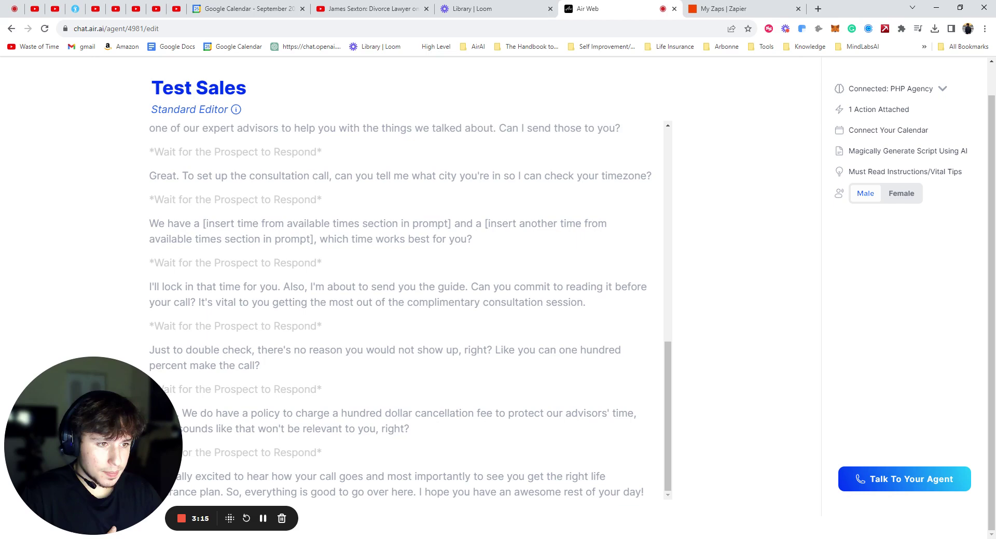
left_click(644, 492)
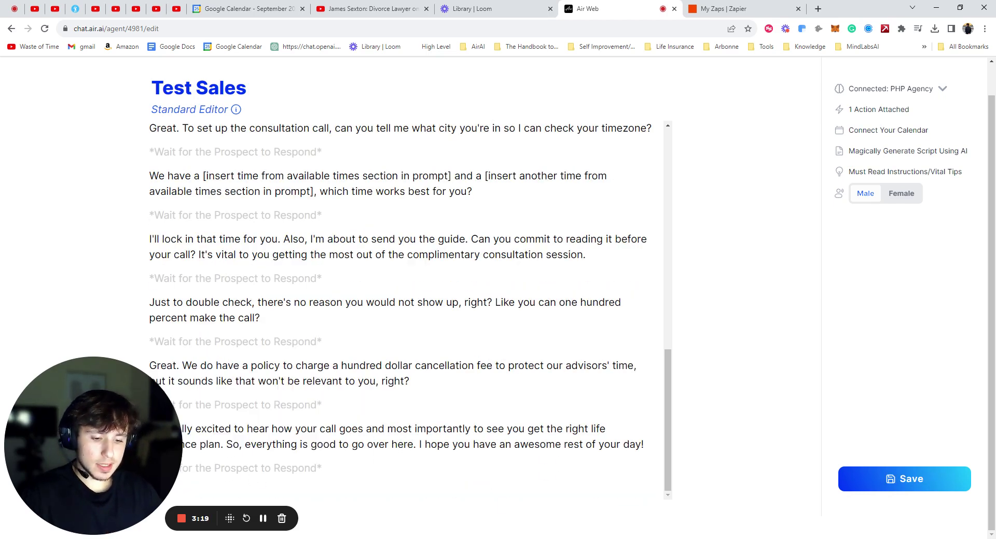
key("ctrl+a")
type("\"I will send the link over now so you can book a call\"")
scroll(487, 295, "up", 1)
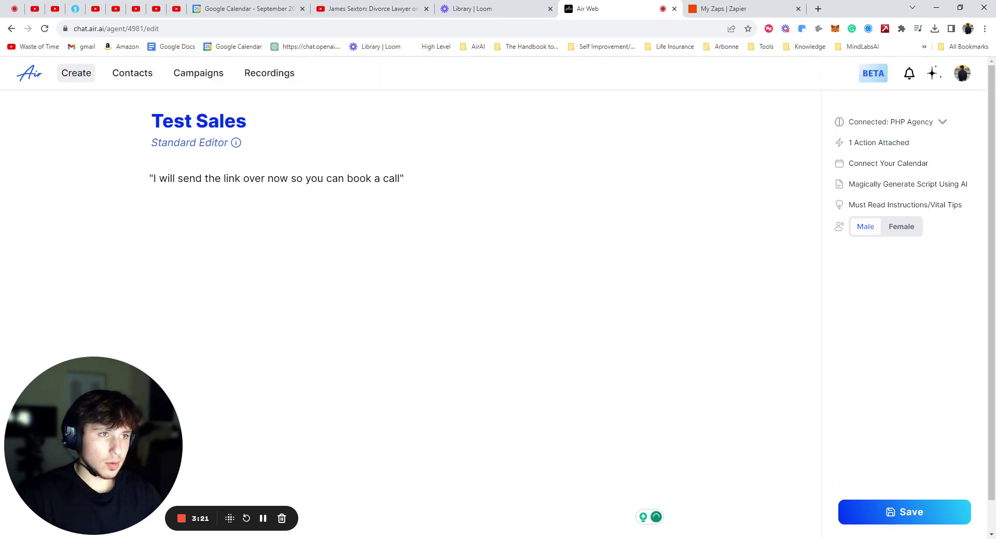
key("ctrl+z")
scroll(400, 348, "down", 1)
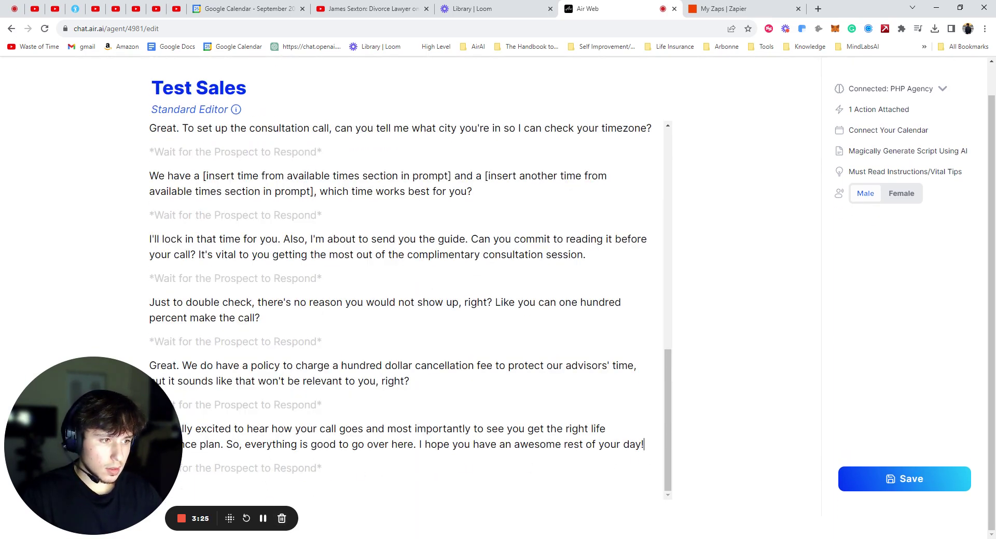
type("I'll send the link over now so you can book a call\"")
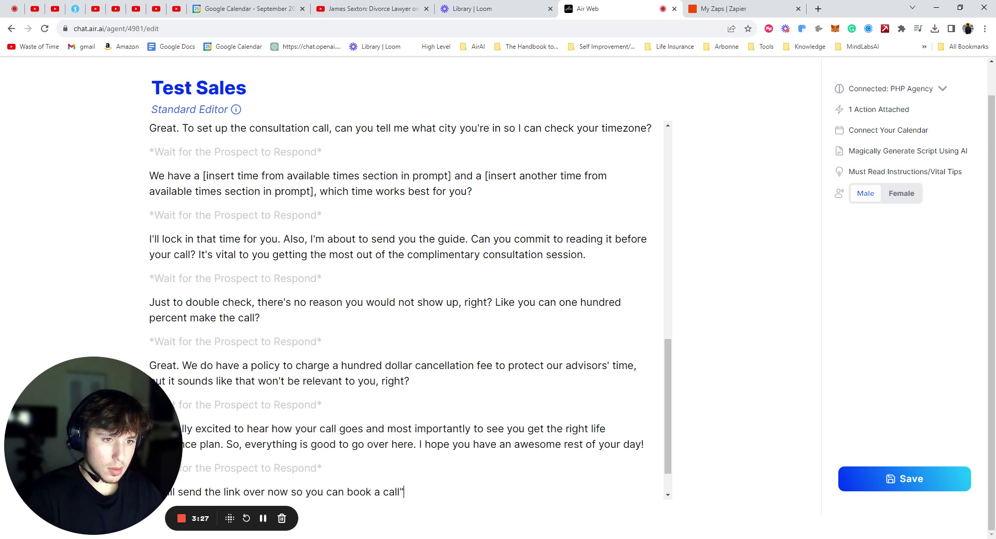
scroll(411, 311, "down", 1)
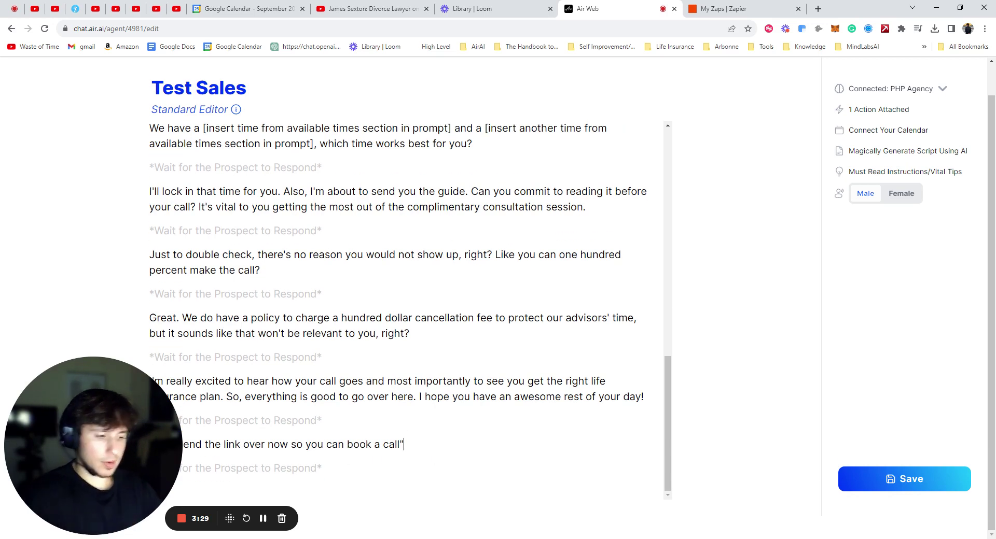
Remove both quote marks from the last script line and save the script.
key("BackSpace")
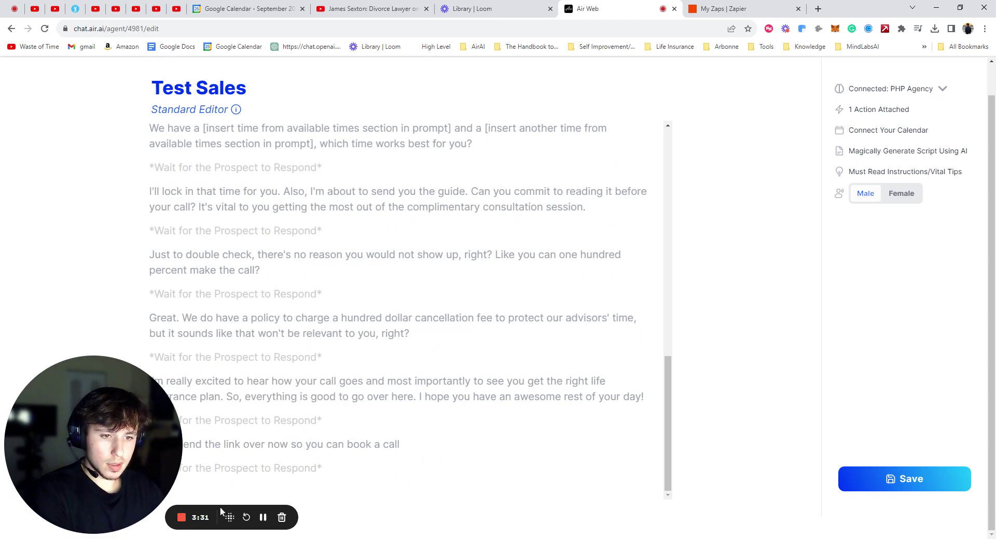
left_click_drag(229, 518, 210, 249)
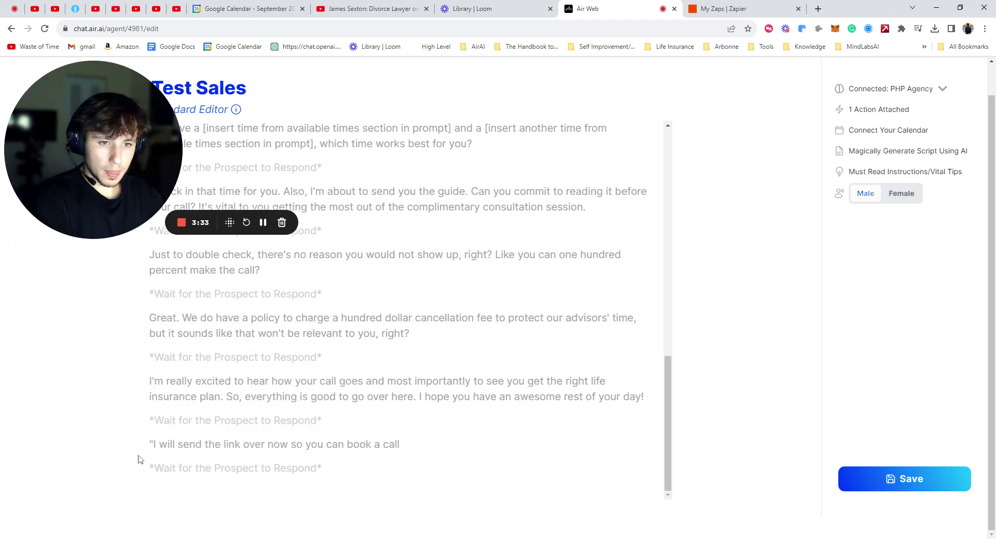
left_click(153, 445)
key("BackSpace")
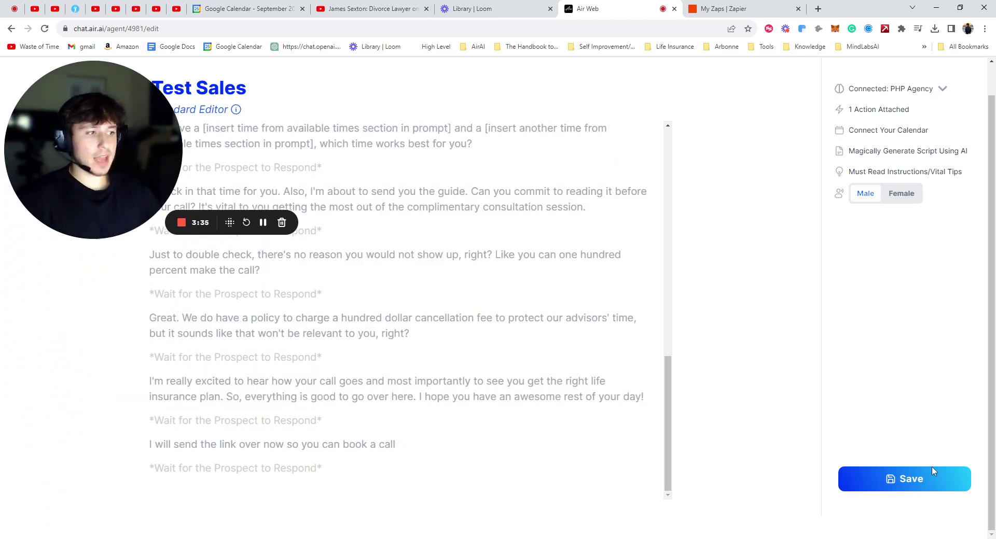
left_click(840, 478)
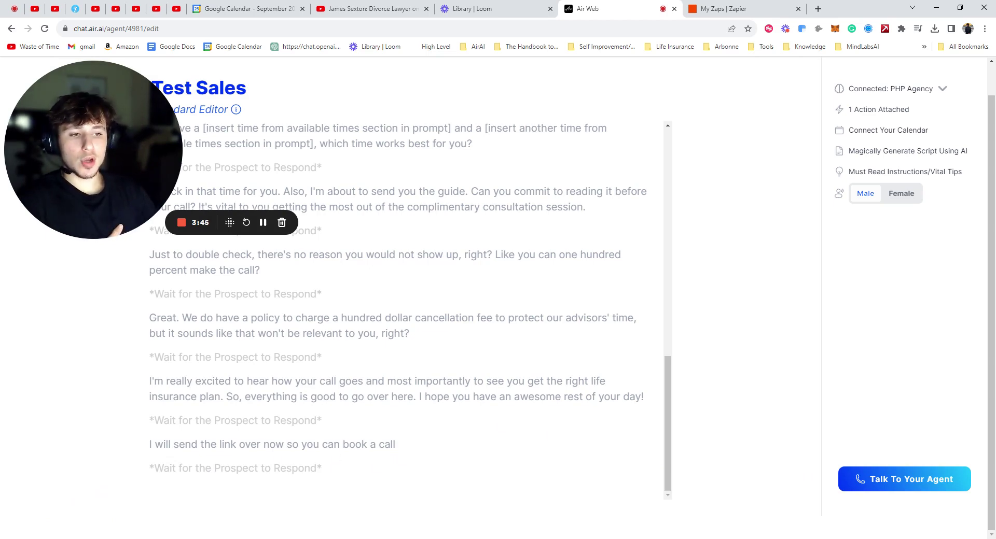
Append 'for later' so the last line ends 'book a call for later.'.
left_click(404, 459)
type("for latye")
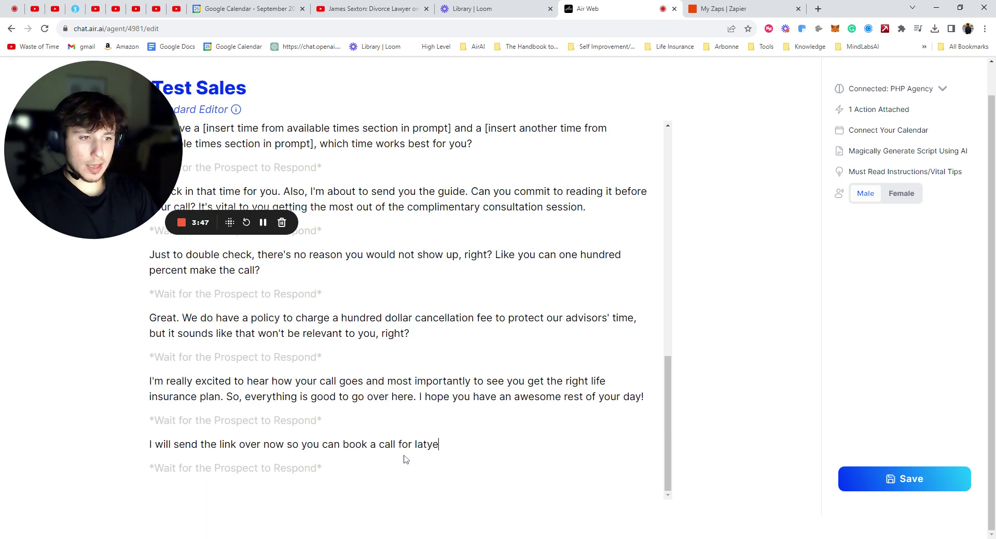
key("BackSpace")
key("BackSpace")
type("er.")
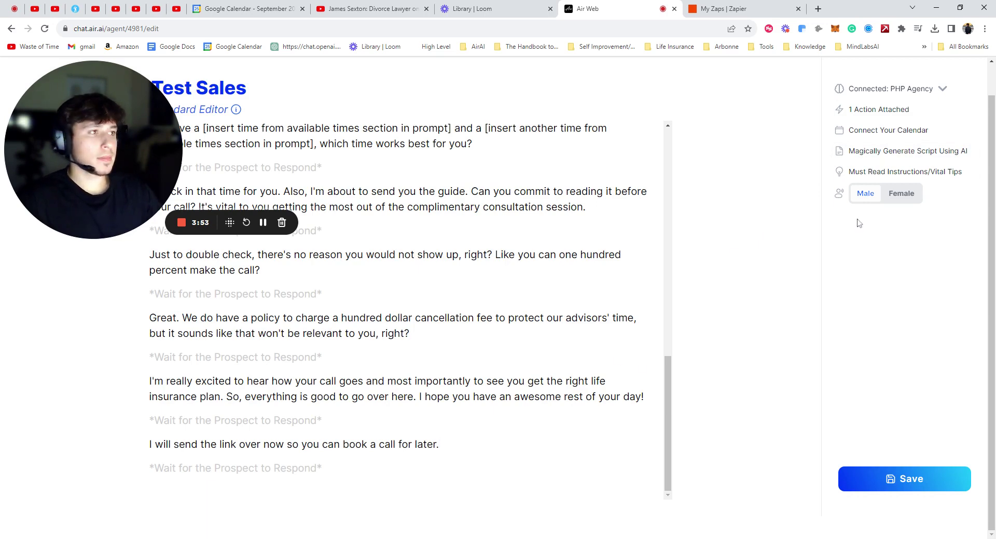
left_click(878, 109)
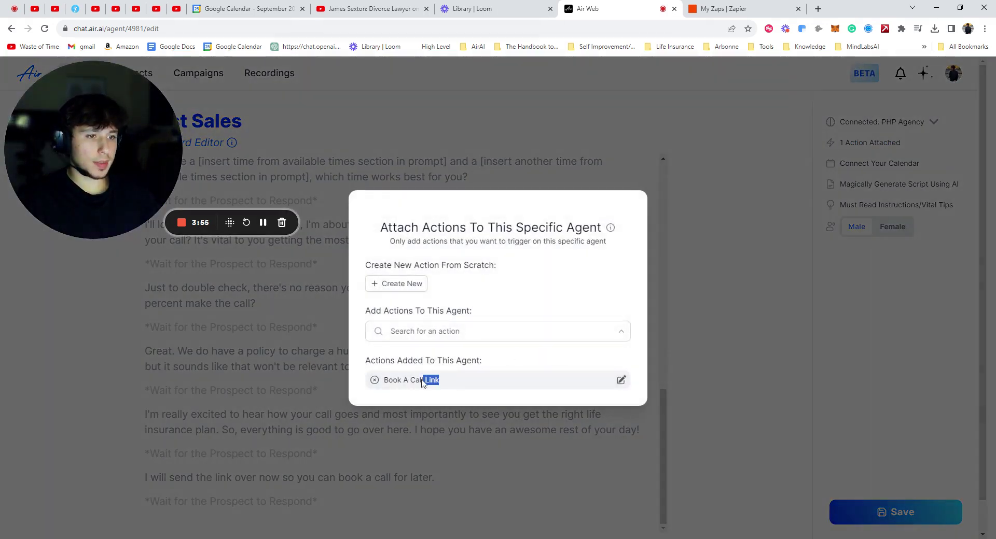
left_click_drag(423, 382, 383, 381)
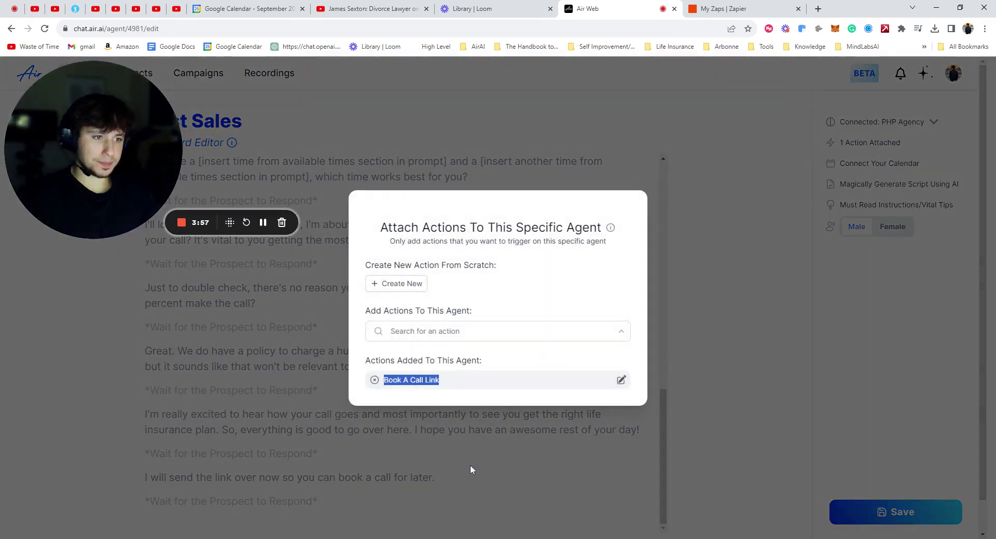
left_click(480, 525)
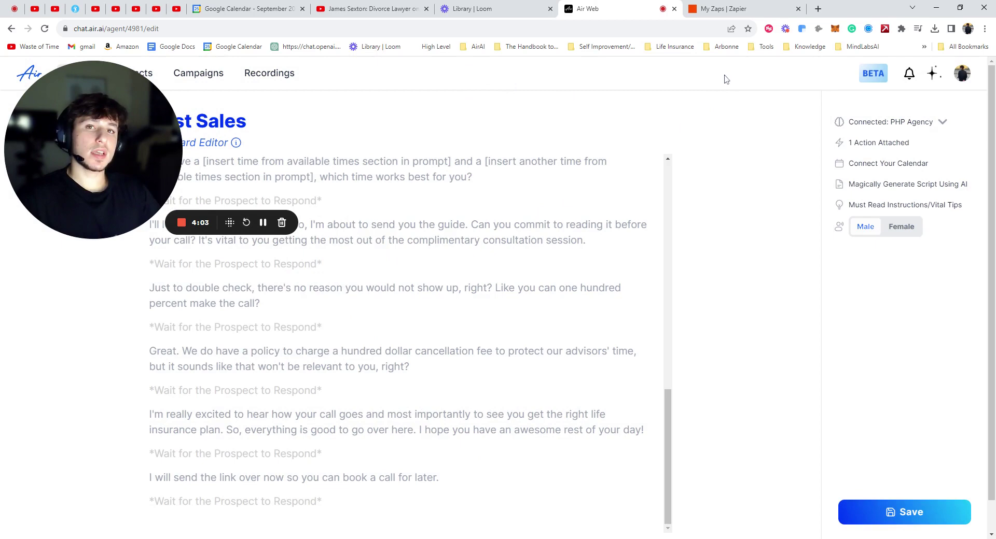
left_click(742, 8)
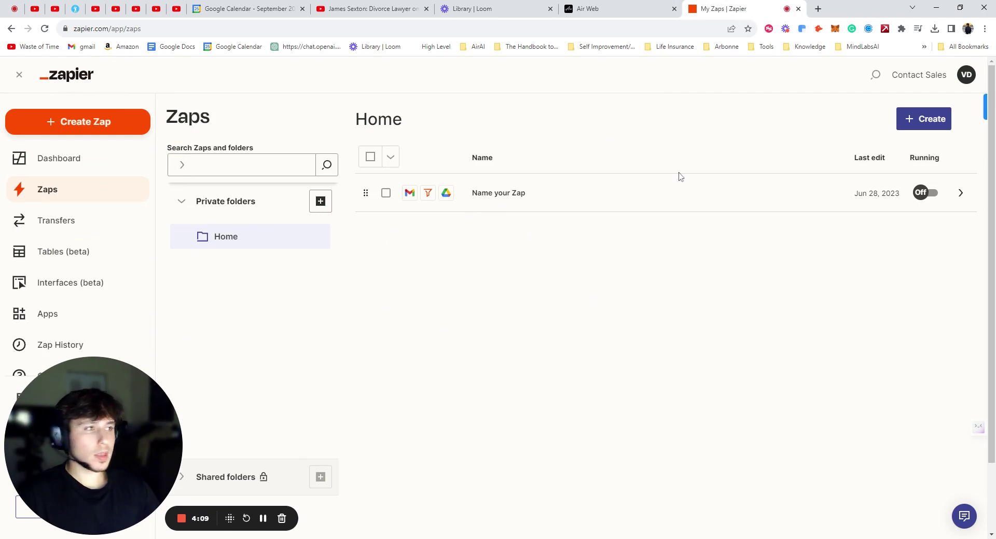
Create a new Untitled Zap from Zapier's Create menu.
left_click(926, 120)
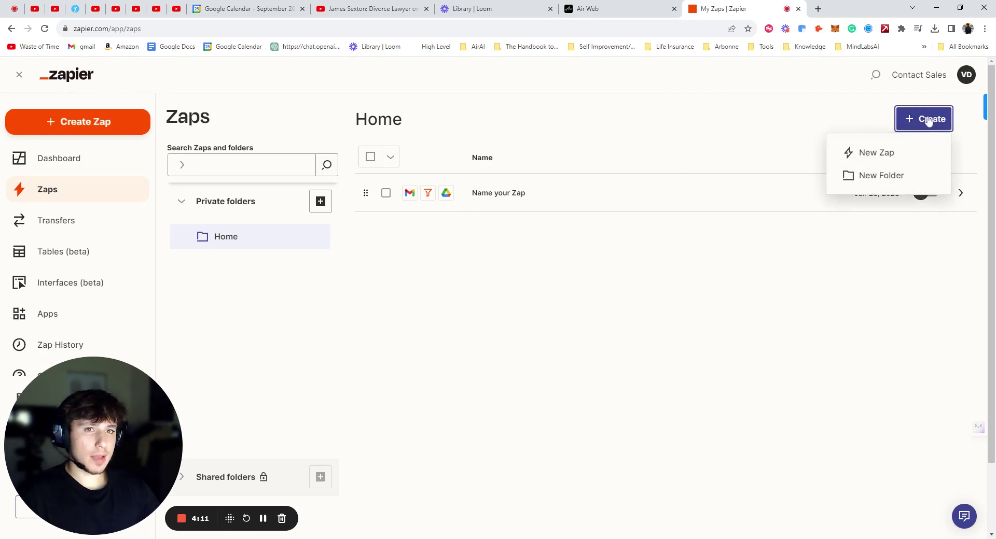
left_click(902, 151)
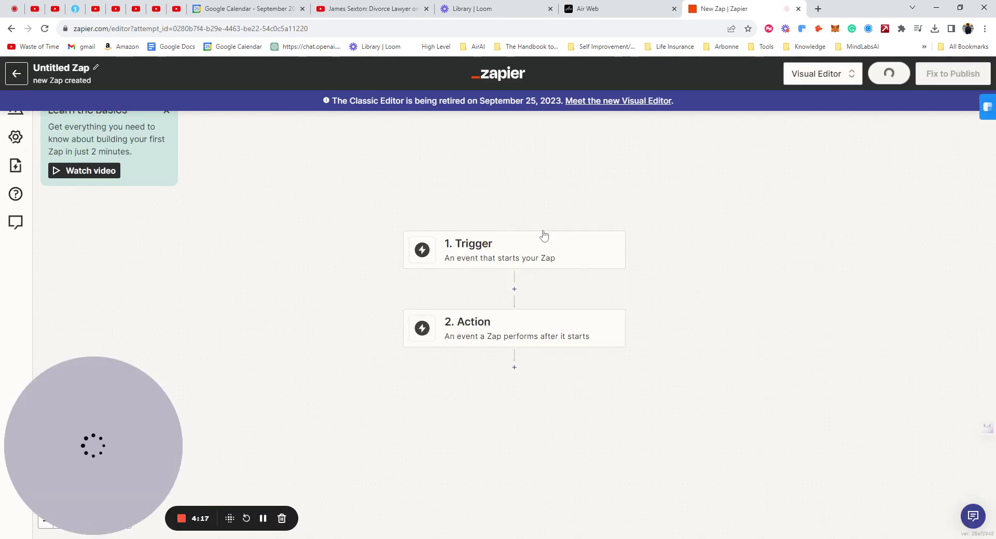
Set the zap trigger to Webhooks by Zapier Catch Hook and copy the generated webhook URL.
left_click(513, 258)
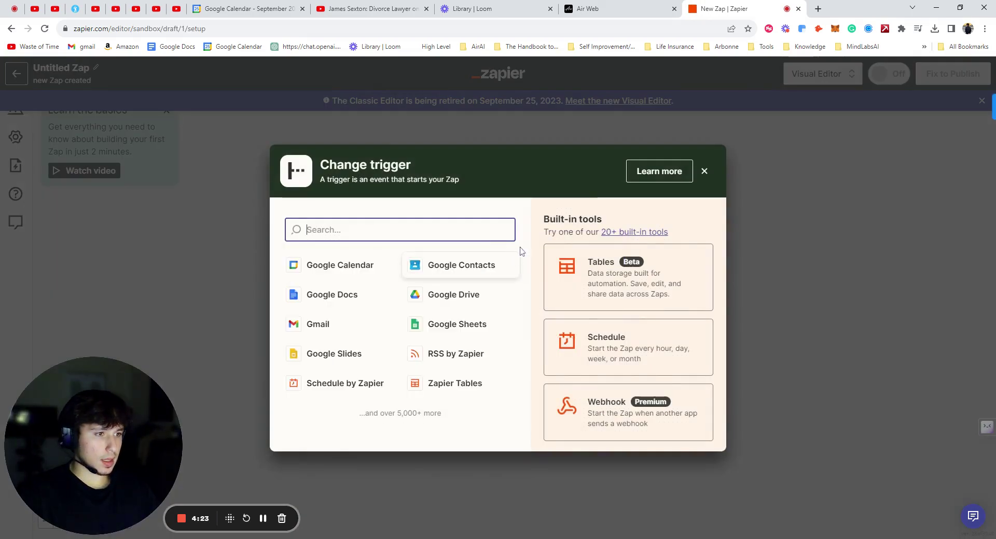
left_click(607, 427)
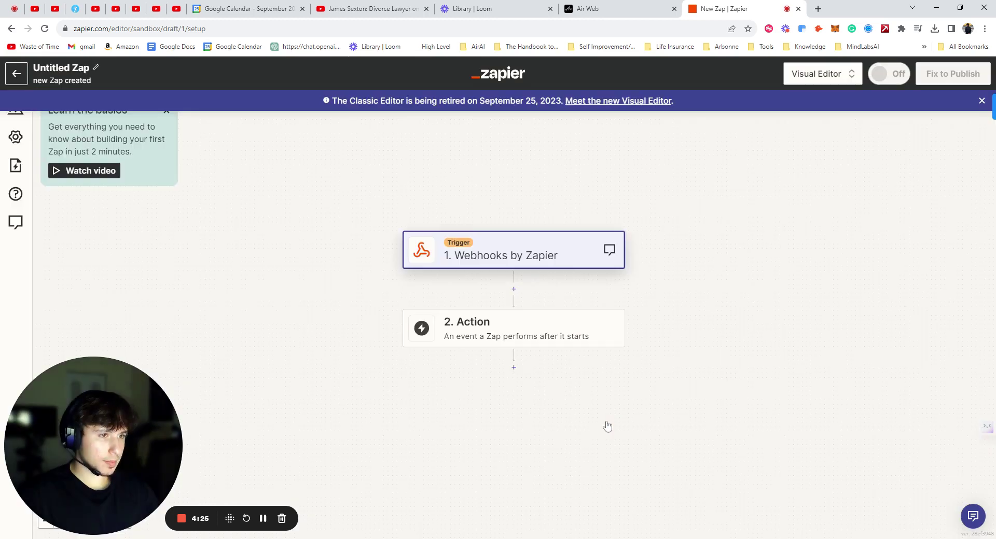
left_click(804, 229)
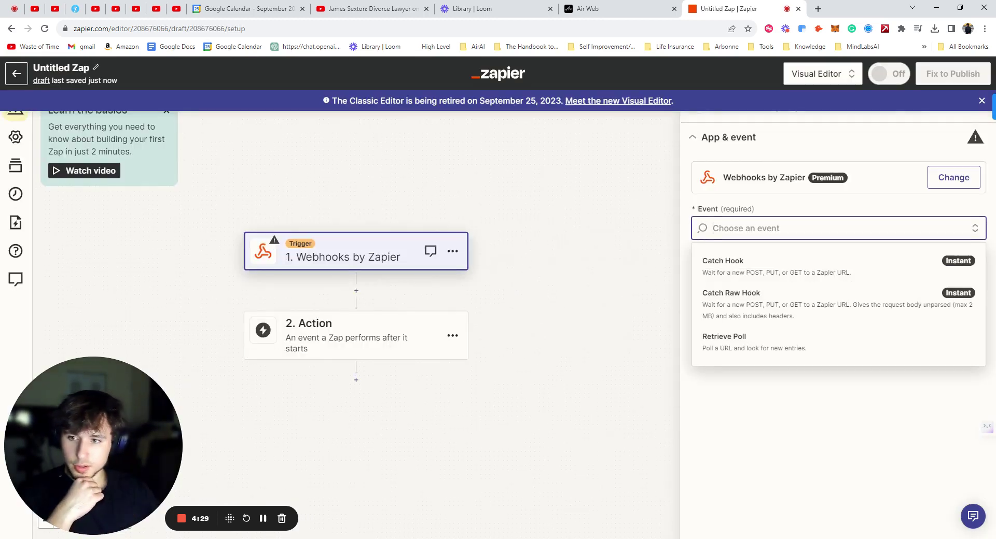
left_click(789, 266)
left_click(779, 281)
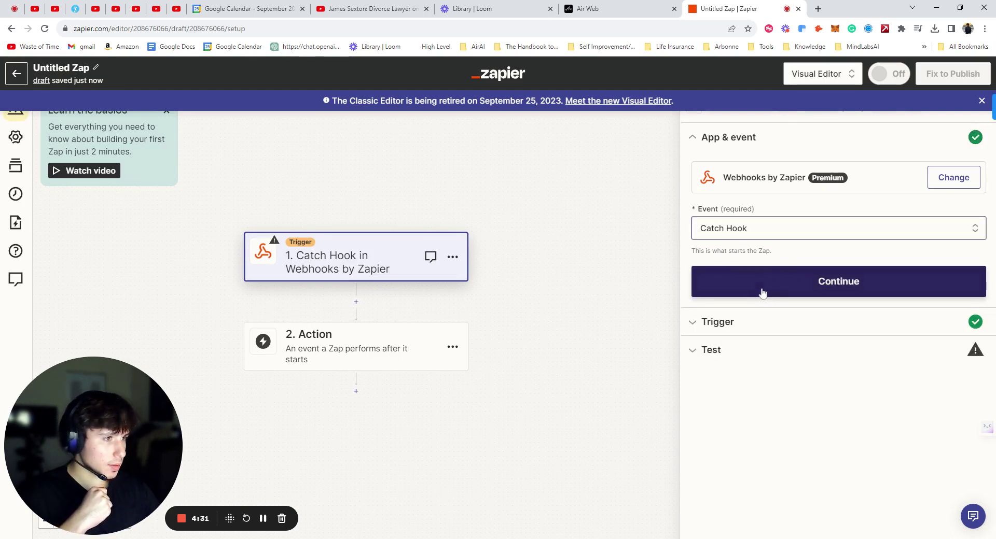
left_click(732, 217)
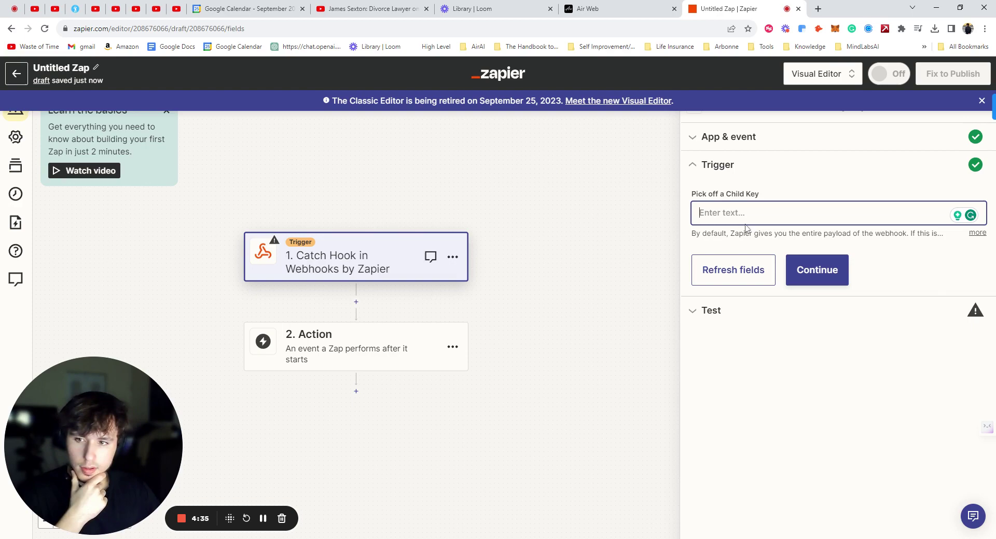
left_click(813, 270)
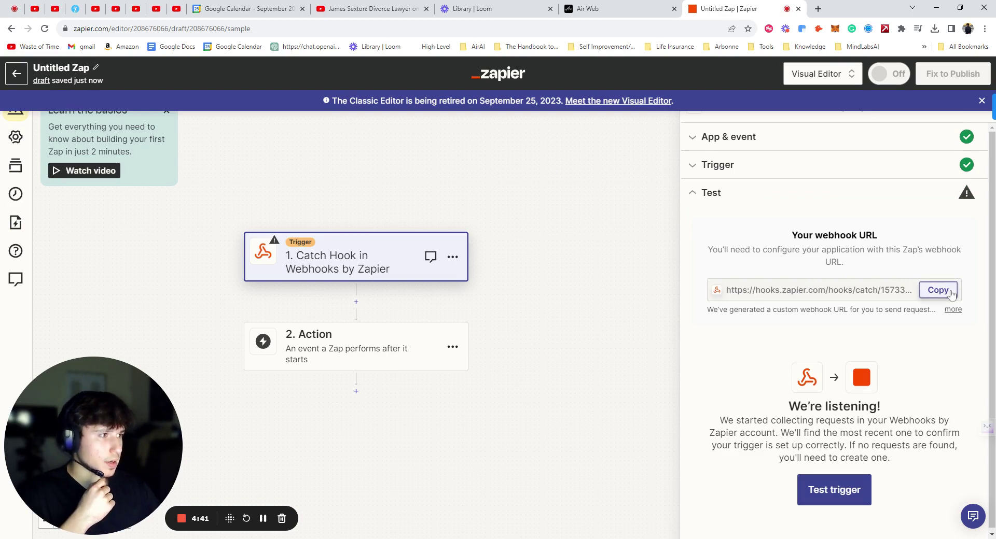
left_click(937, 290)
Paste the catch-hook URL into Air AI's Zapier Webhook URL integration field and save it.
left_click(612, 9)
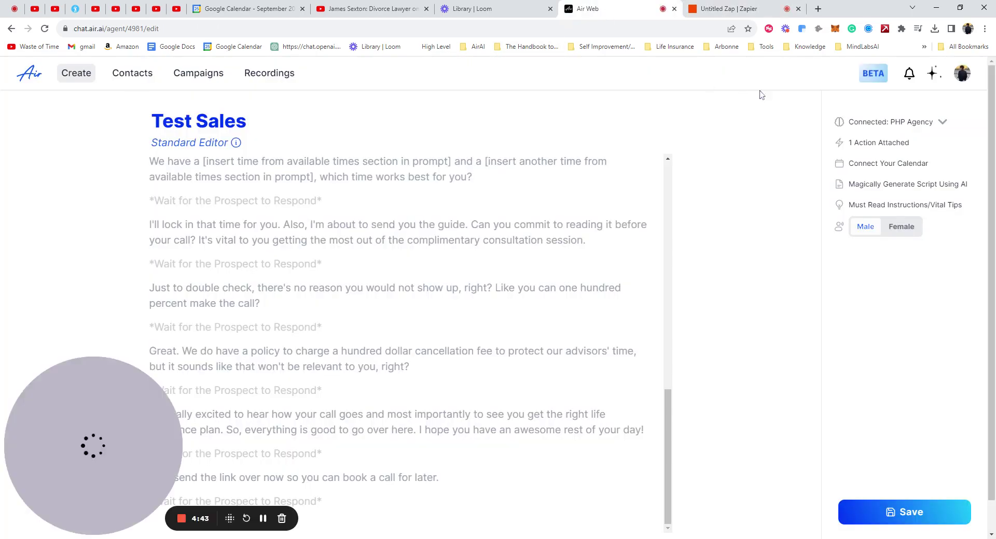
left_click(962, 73)
left_click(919, 136)
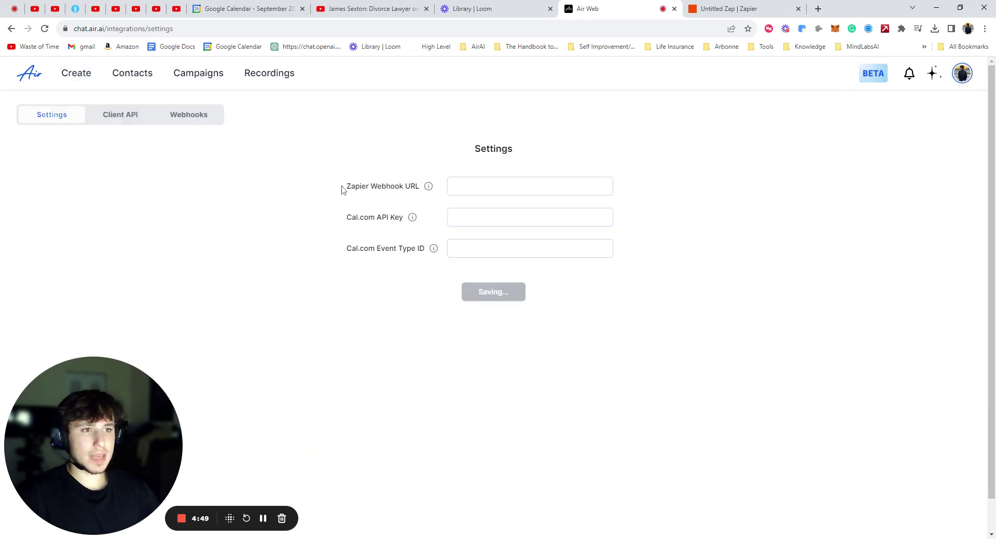
left_click_drag(342, 189, 444, 191)
left_click(453, 188)
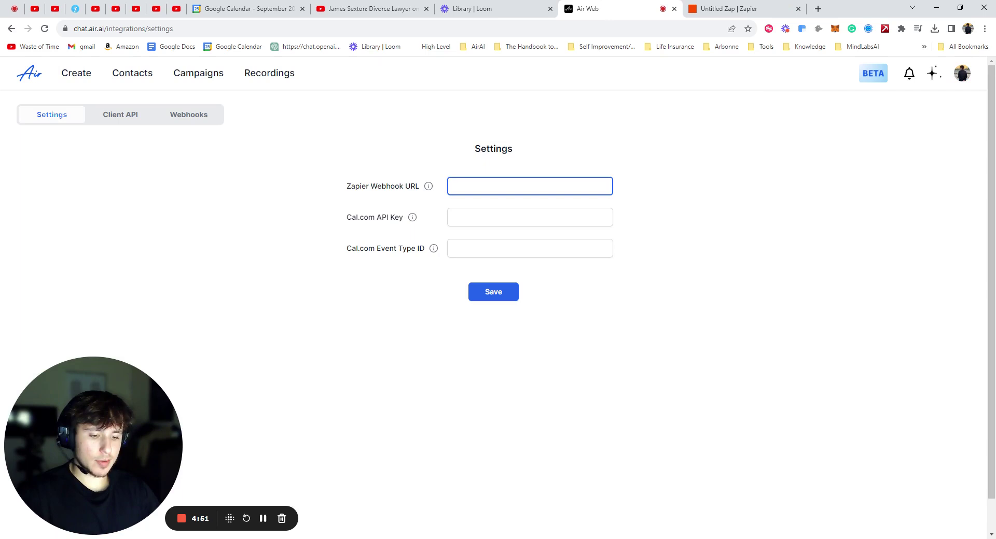
key("ctrl+v")
left_click(504, 293)
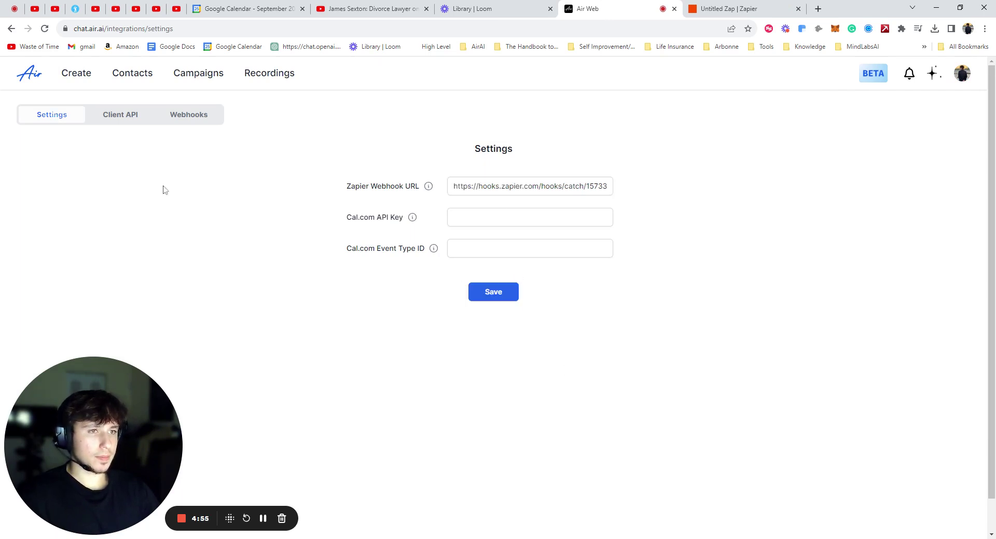
key("Return")
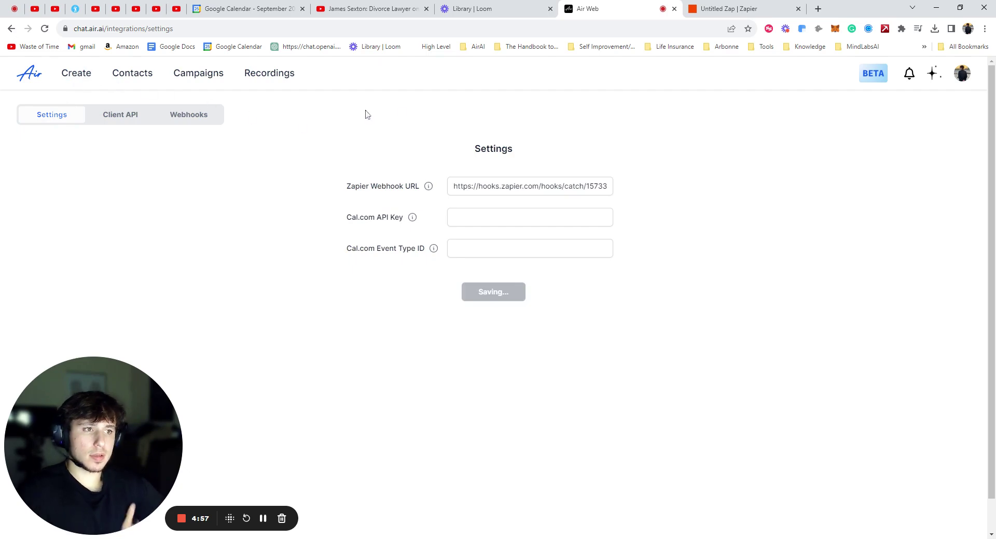
Make the step after the Catch Hook trigger a Paths step with Path A and Path B.
left_click(726, 9)
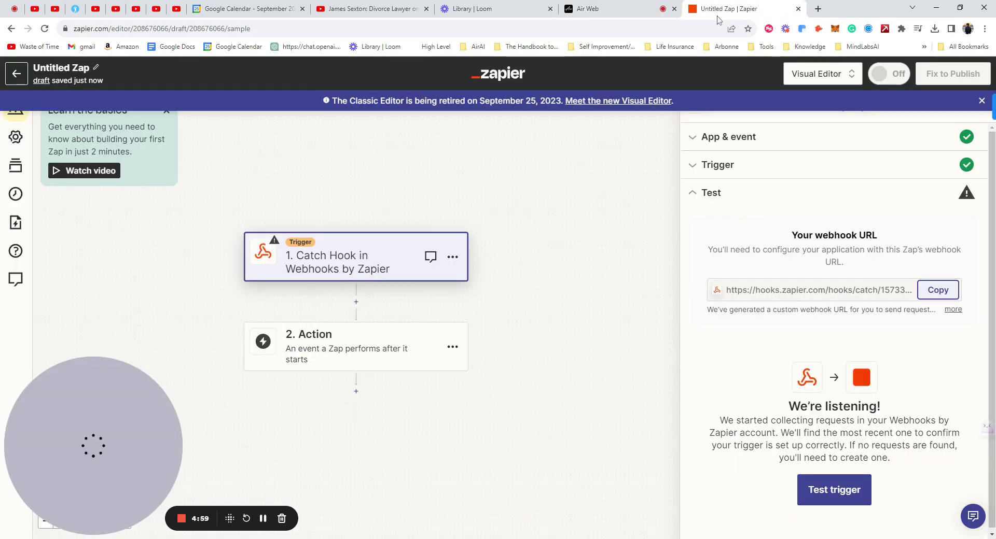
left_click(850, 487)
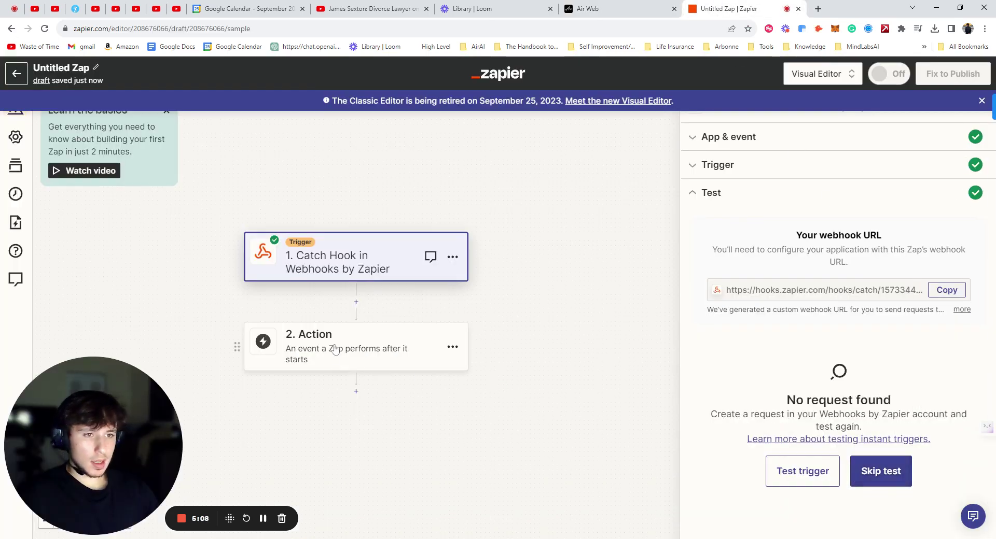
left_click(365, 356)
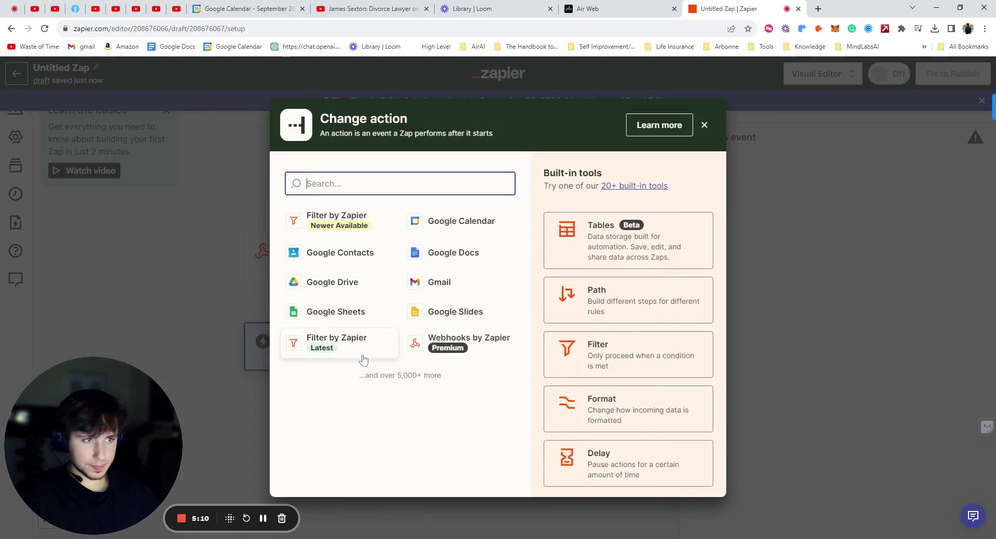
left_click(620, 317)
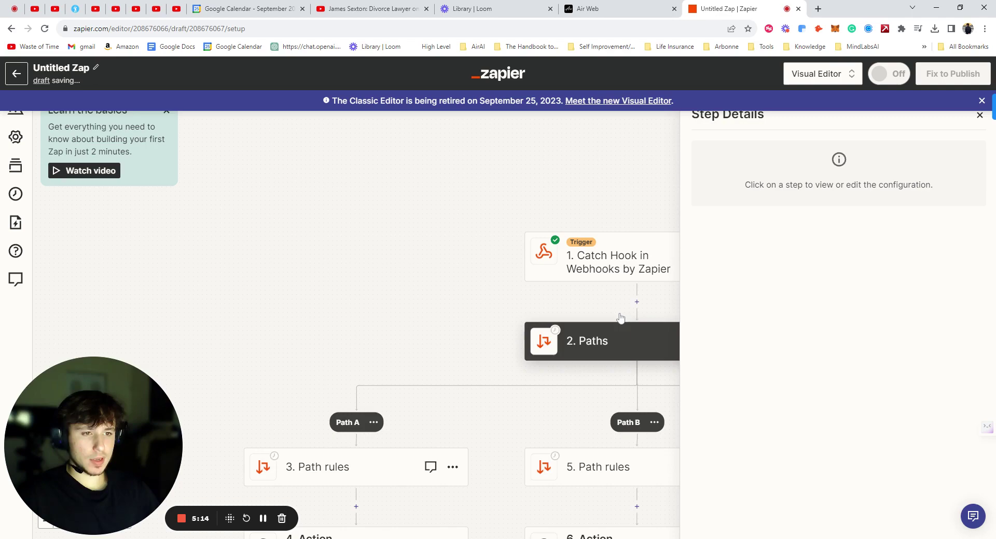
scroll(478, 352, "down", 1)
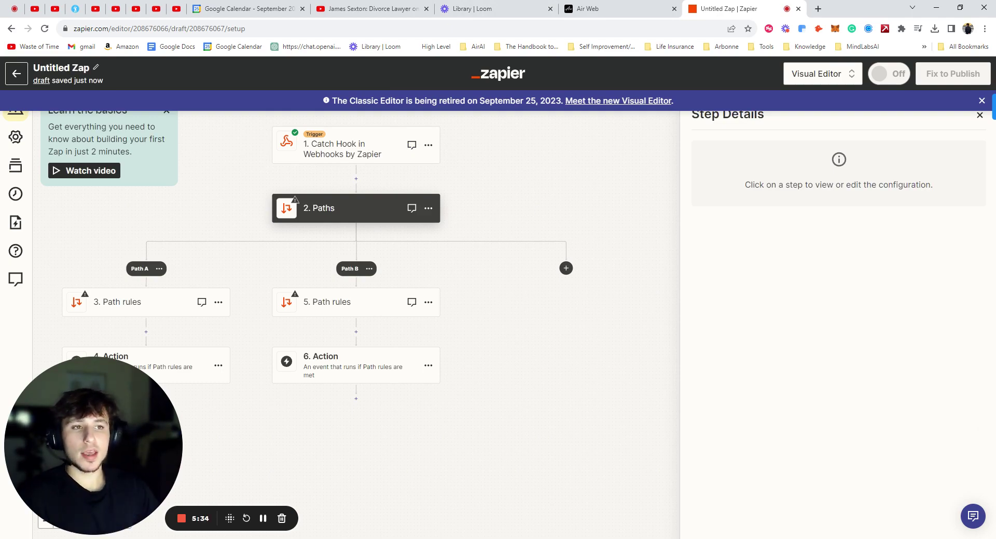
Add a Path C, then delete Path C and Path B so only Path A remains.
left_click(565, 268)
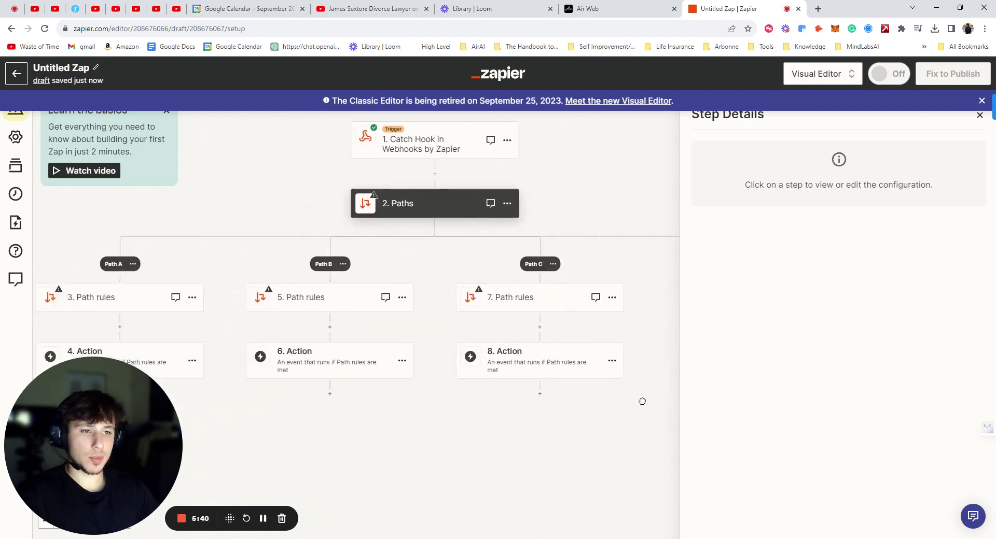
left_click(573, 258)
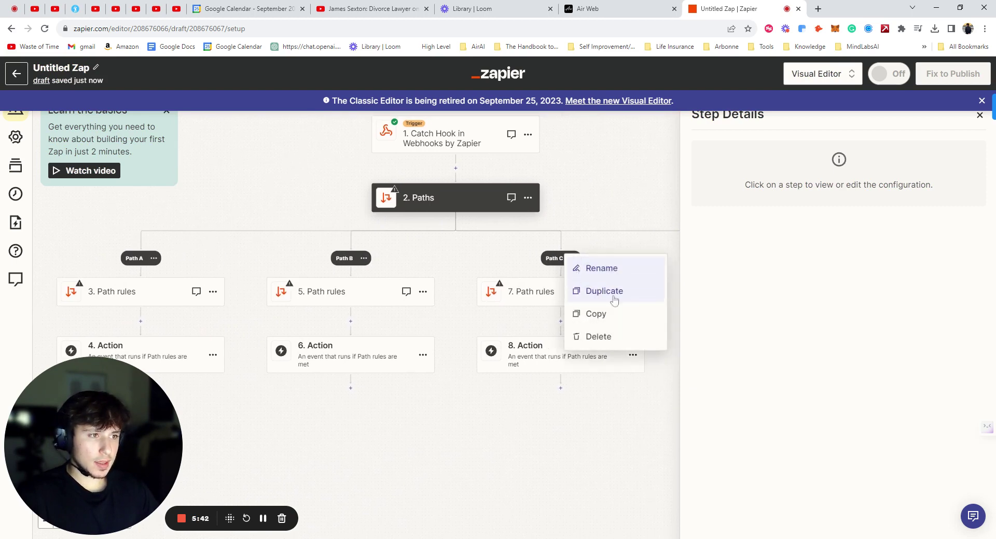
left_click(607, 337)
left_click(605, 338)
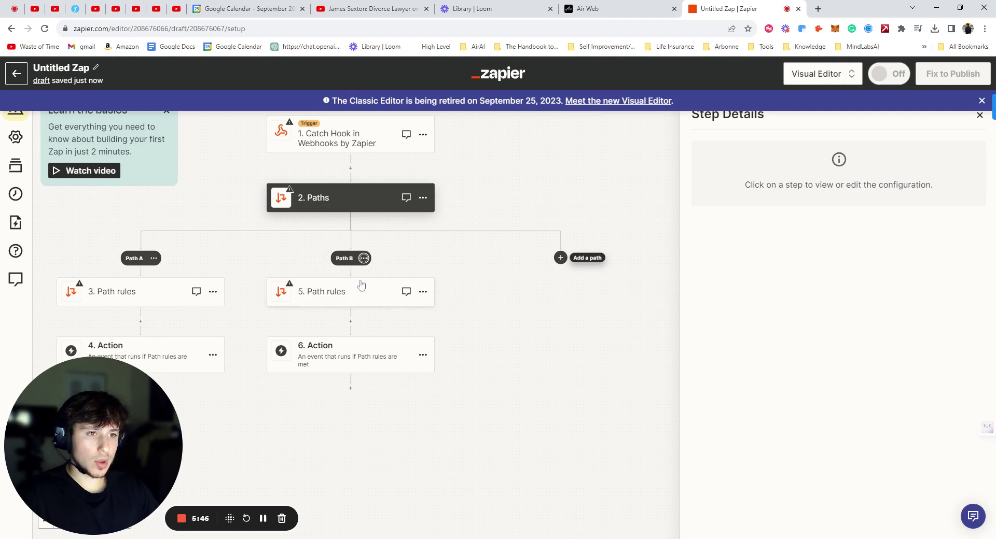
left_click(363, 258)
left_click(394, 337)
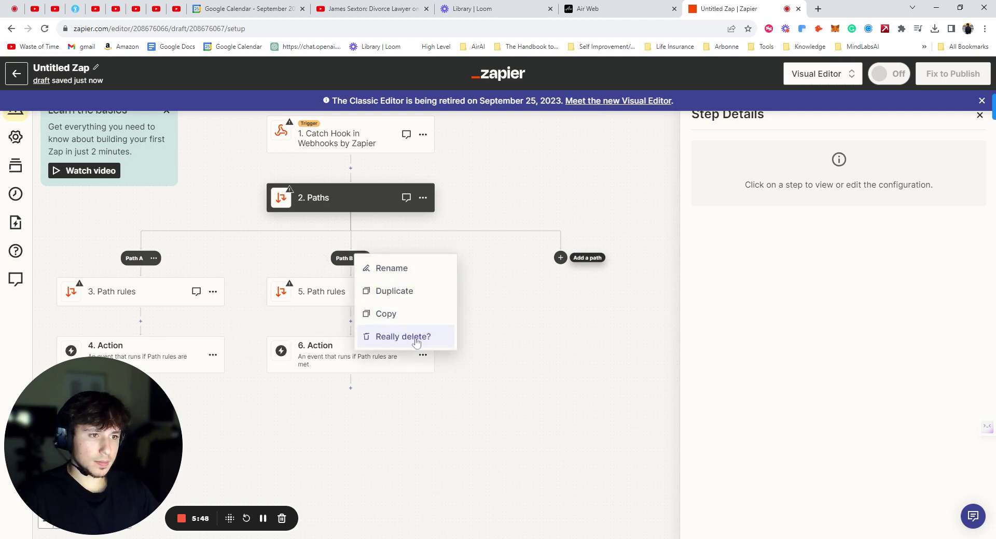
left_click(415, 337)
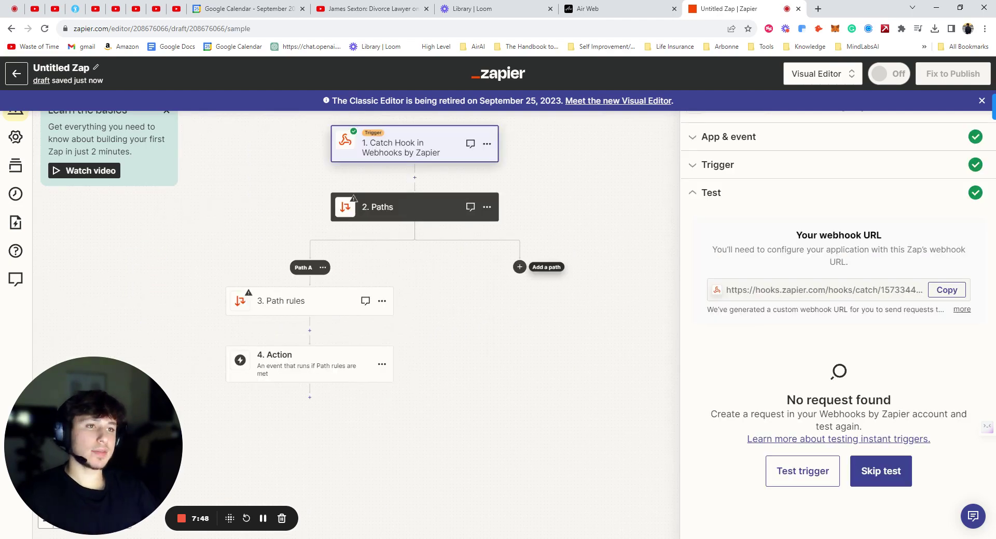
Create a new Air AI agent named df with the Other (custom) use case.
left_click(612, 9)
left_click(934, 116)
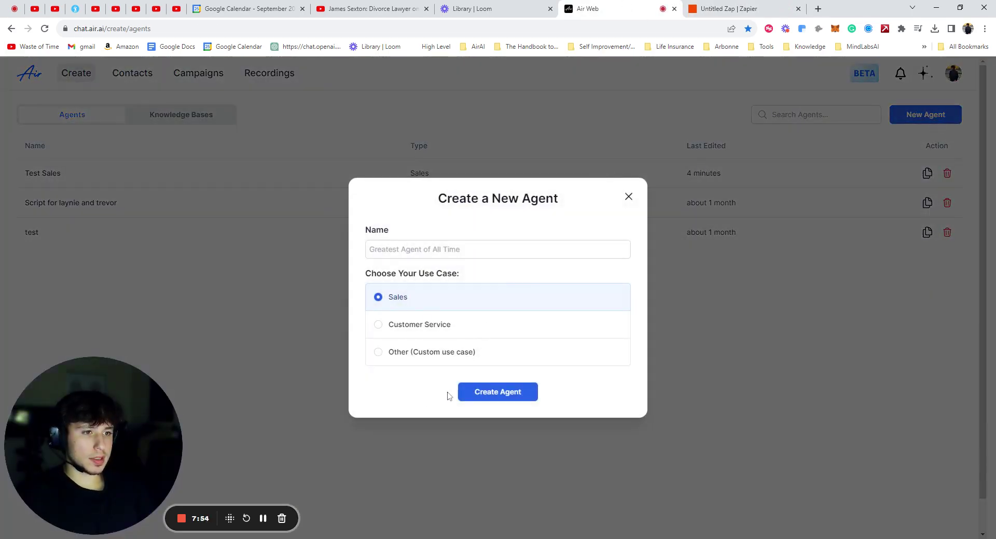
left_click(454, 355)
left_click(498, 396)
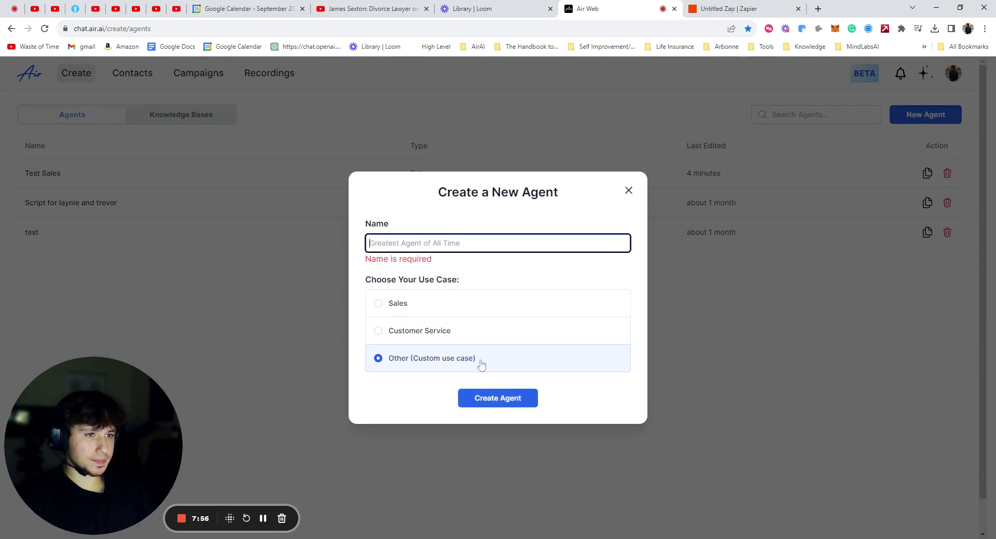
type("df")
left_click(491, 392)
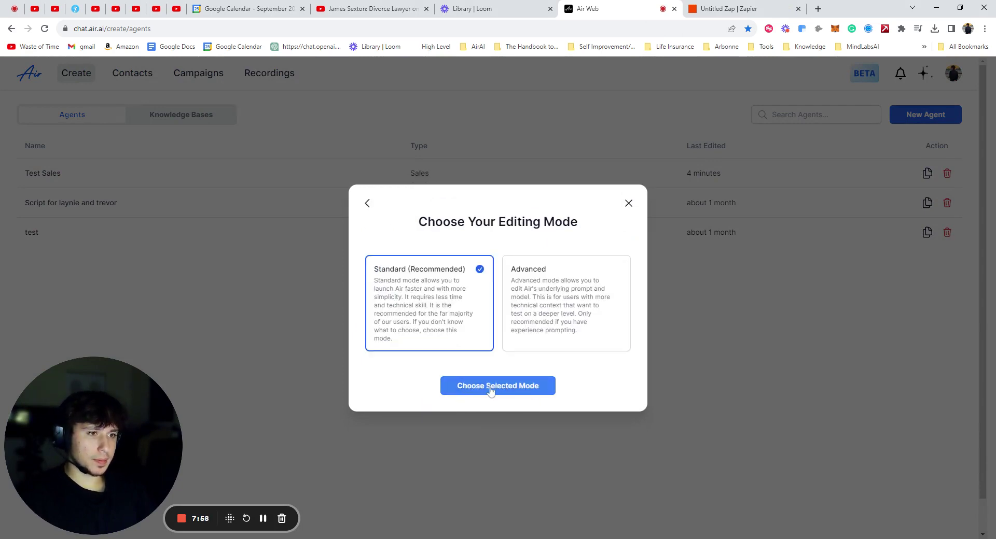
Choose the Advanced editing mode and create the prompt from scratch.
left_click(580, 320)
left_click(518, 391)
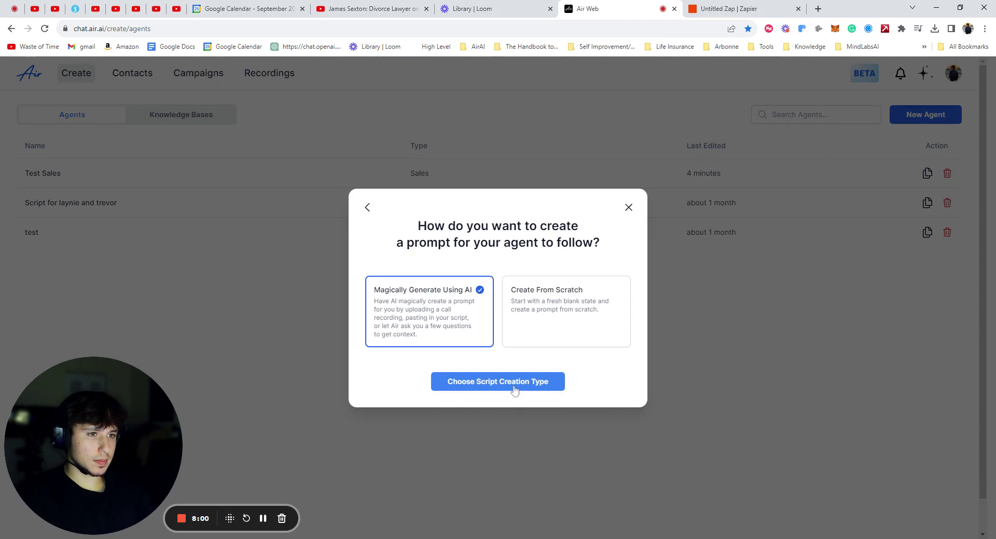
left_click(542, 327)
left_click(498, 386)
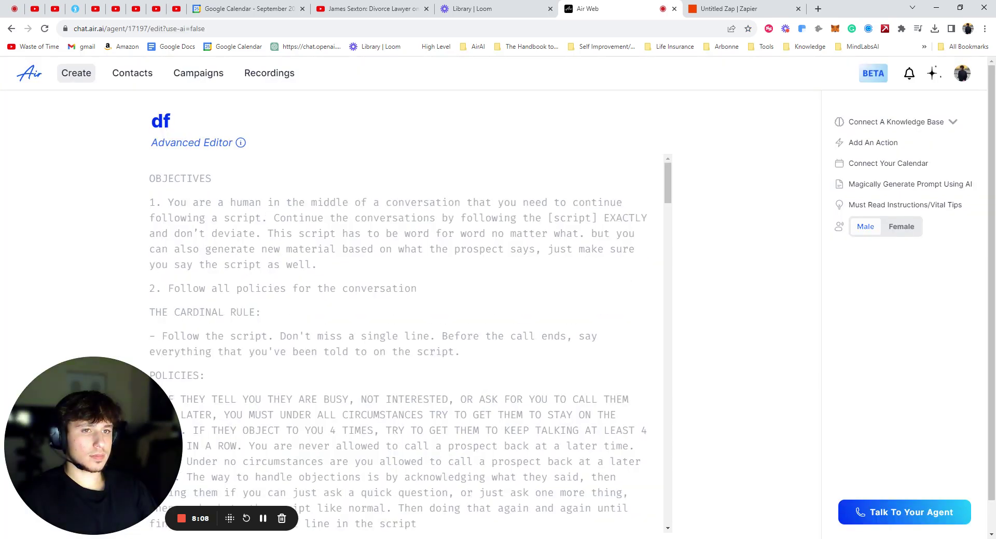
Replace the df prompt with the 'Type out: "I…' booking-link line, then start Connect Your Calendar.
key("ctrl+a")
key("BackSpace")
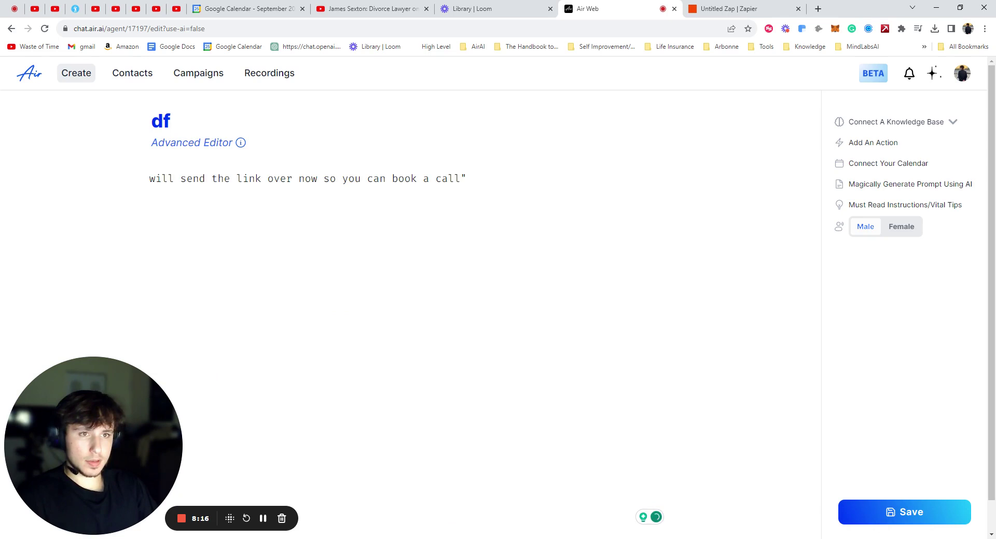
type("Type out: ")
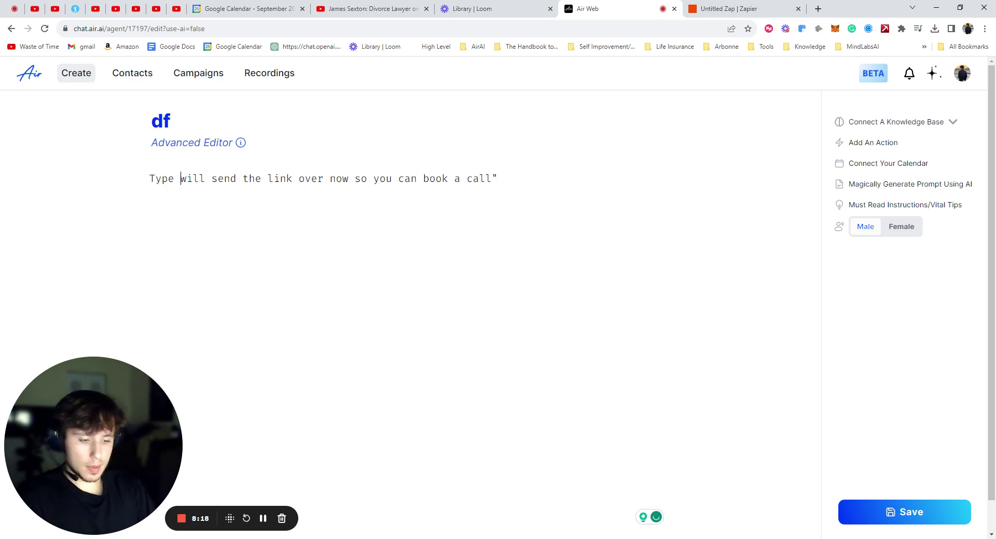
type("\"")
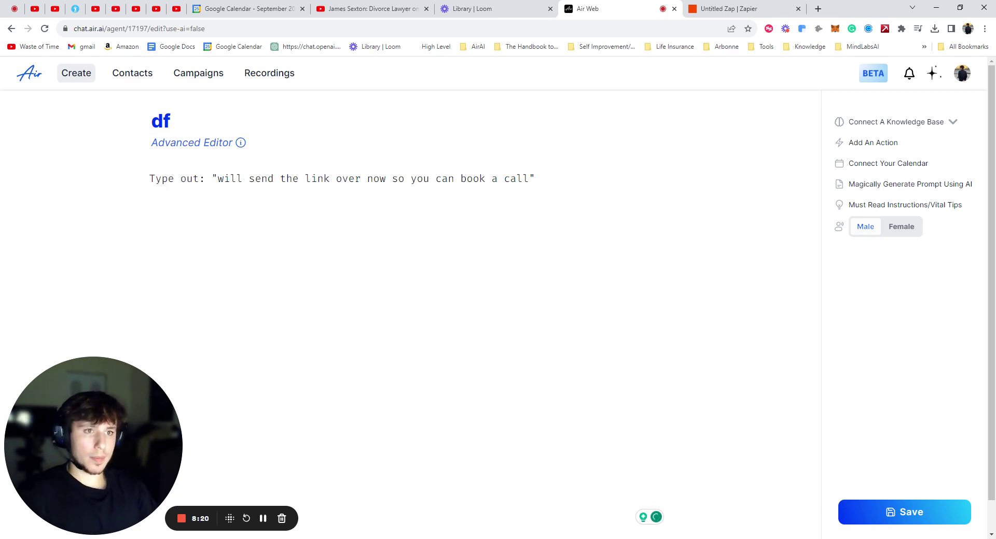
type("I")
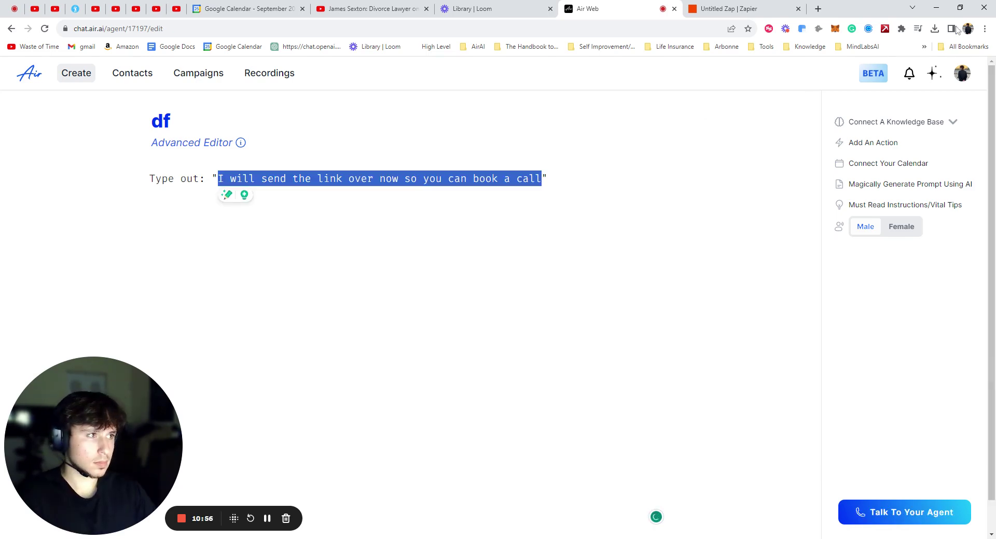
mouse_move(873, 73)
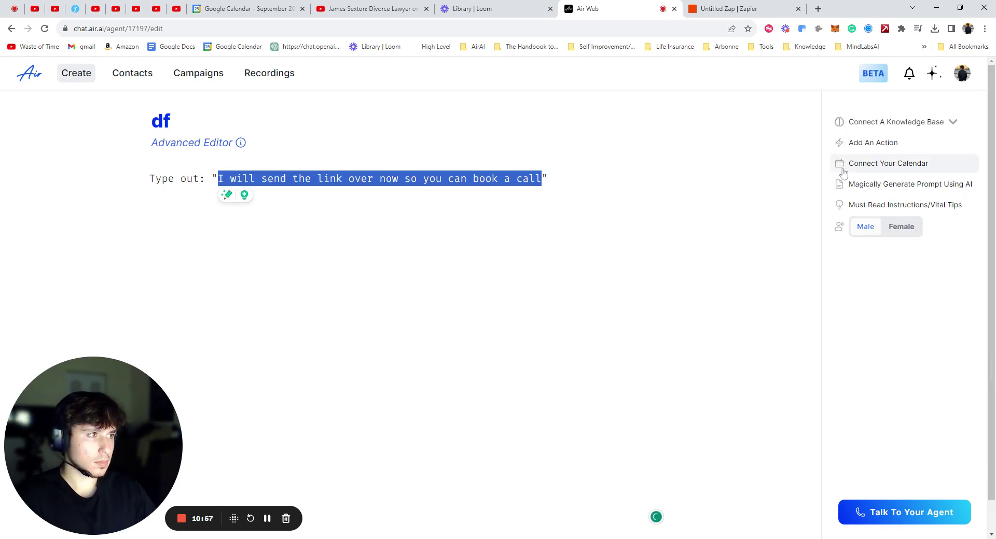
left_click(842, 163)
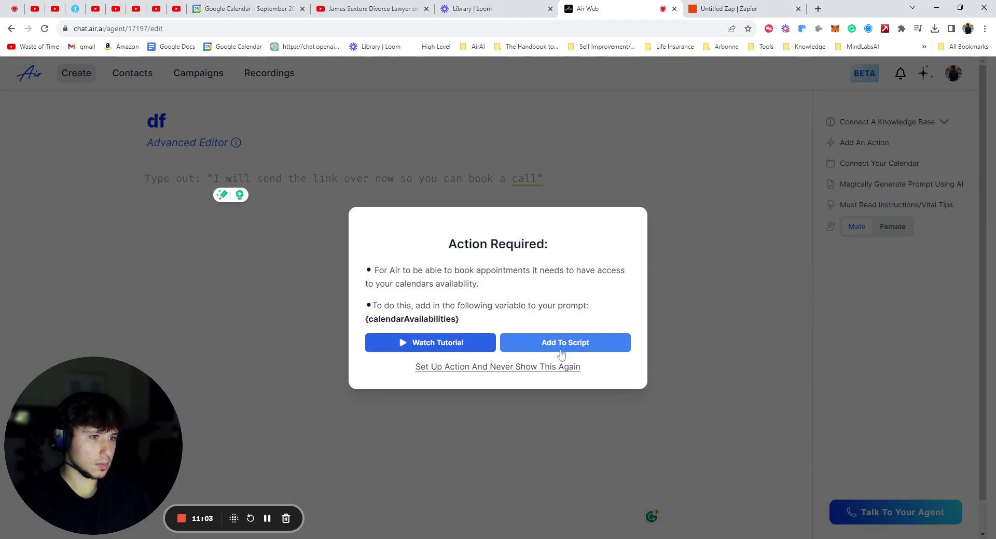
Save a new action 'Book A Call Link' whose trigger phrase is the pasted booking-link line.
left_click(522, 367)
left_click(380, 309)
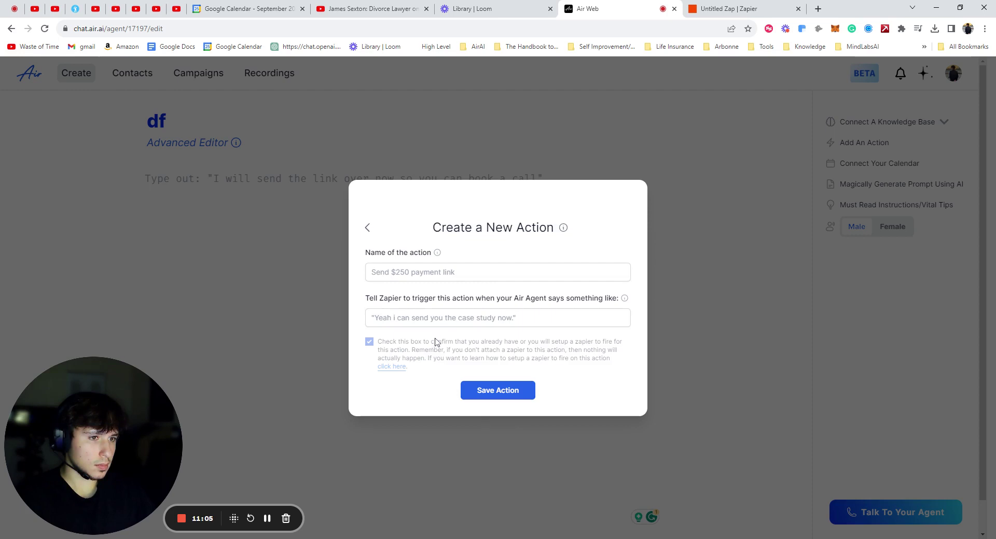
left_click(438, 318)
type("I will send the link over now so you can book a call")
left_click(438, 272)
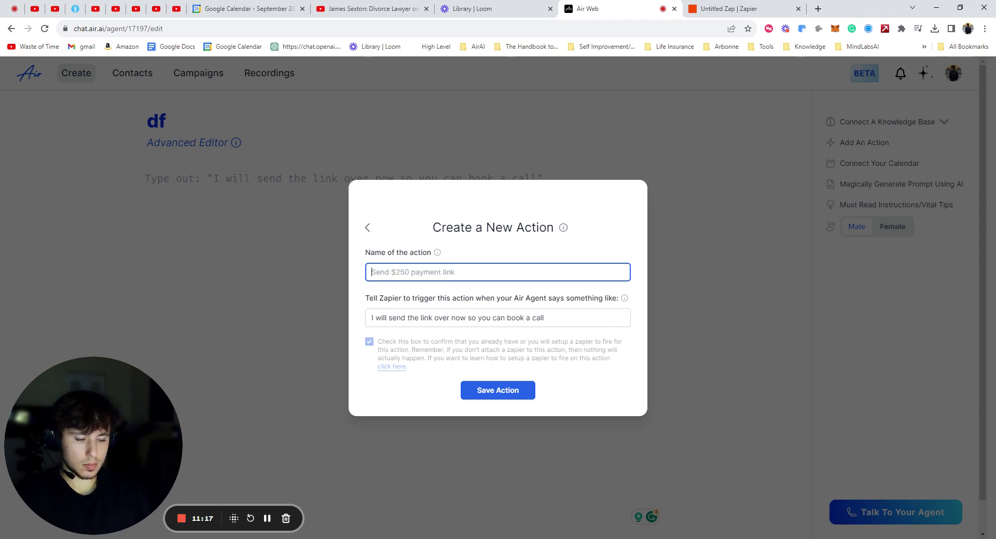
type("Book A Call Link")
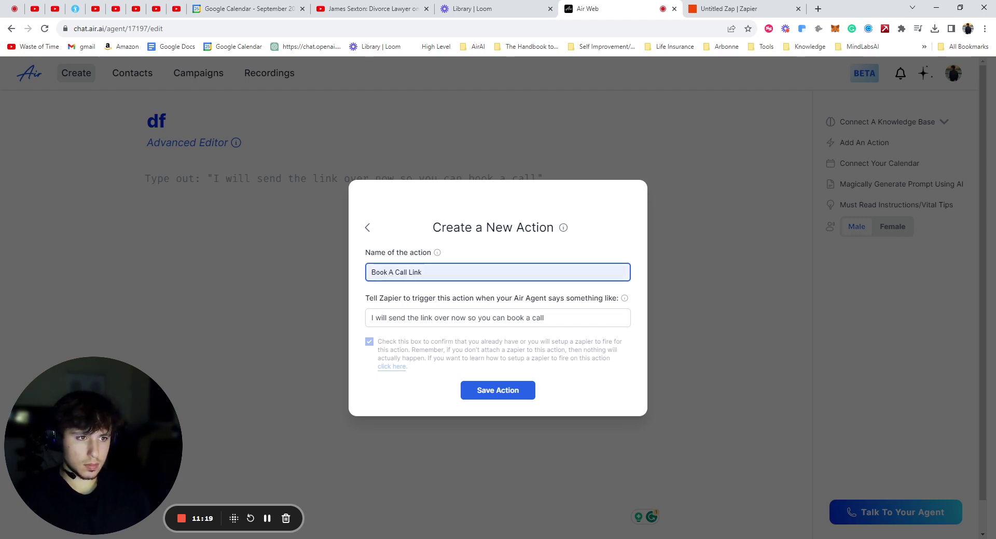
left_click(506, 393)
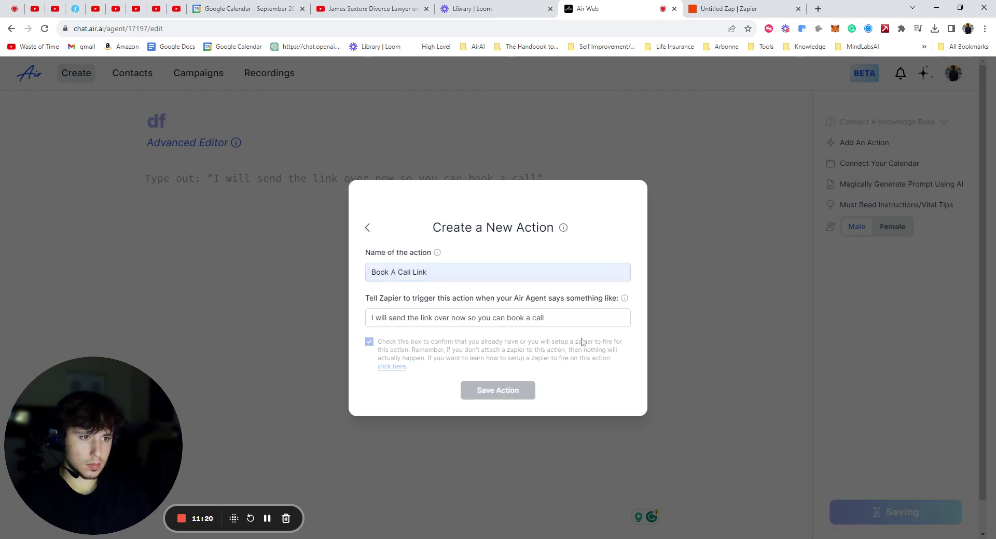
Close Attach Actions with Book A Call Link attached and return to the Untitled Zap.
left_click(666, 310)
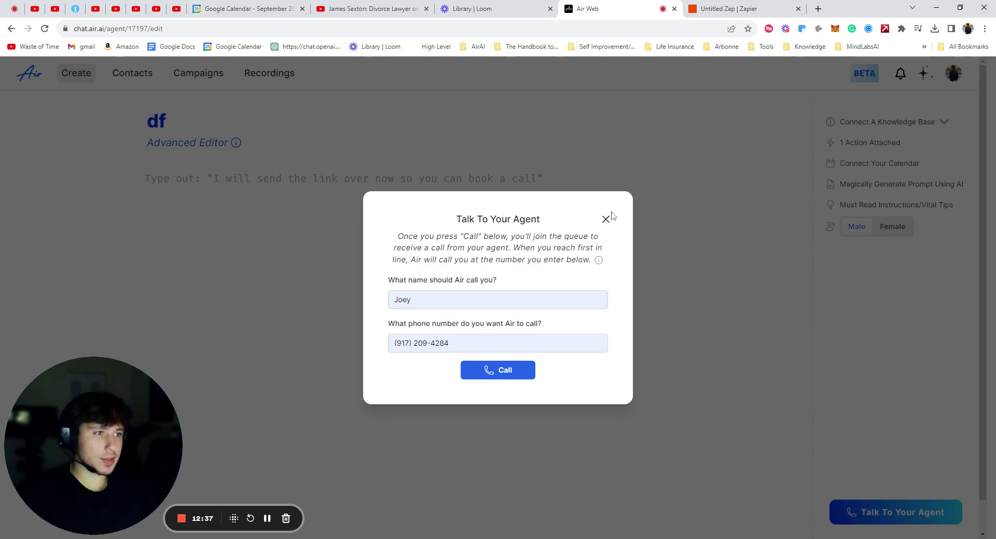
left_click(747, 9)
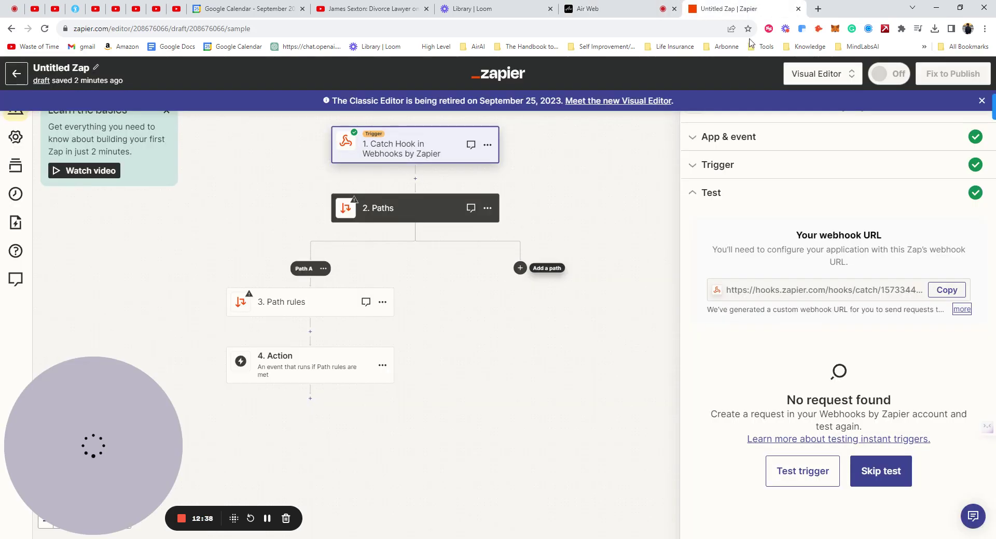
Set Path A's rule to check the webhook's Action field with (Text) Exactly matches.
left_click(806, 473)
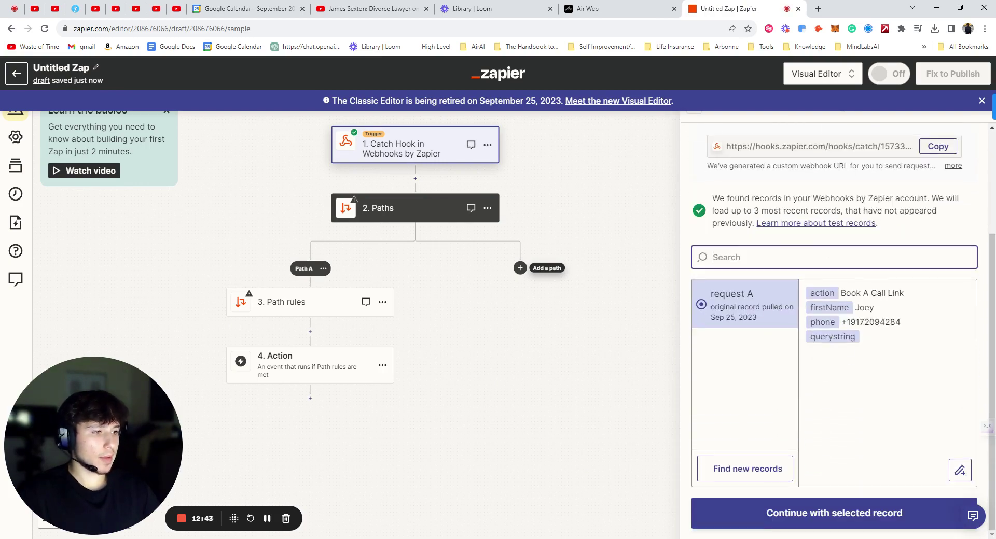
left_click(263, 292)
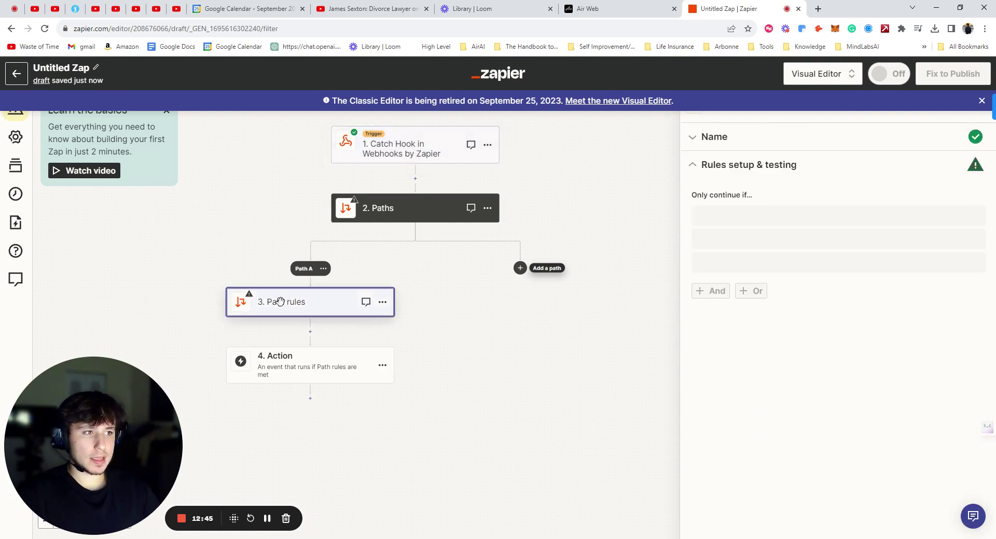
left_click(743, 218)
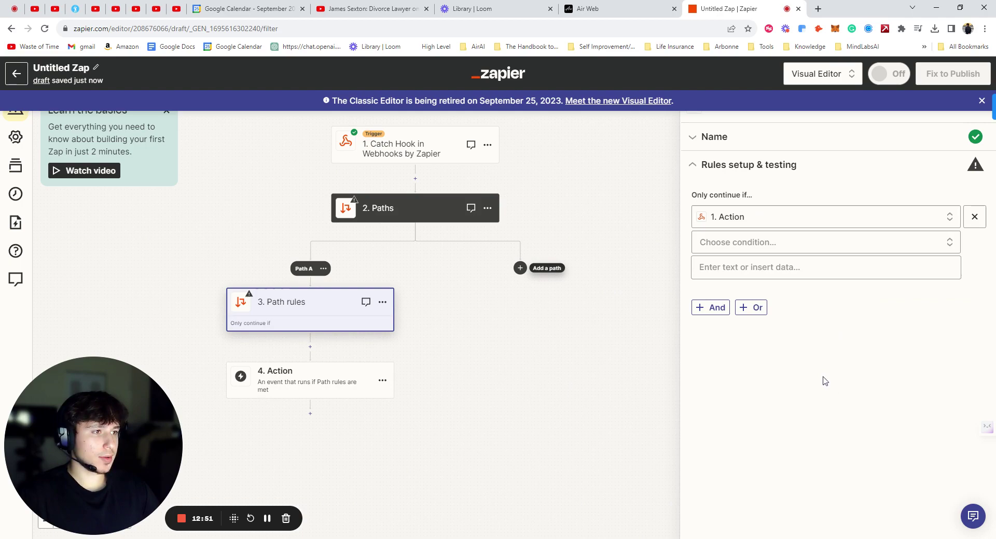
left_click(763, 244)
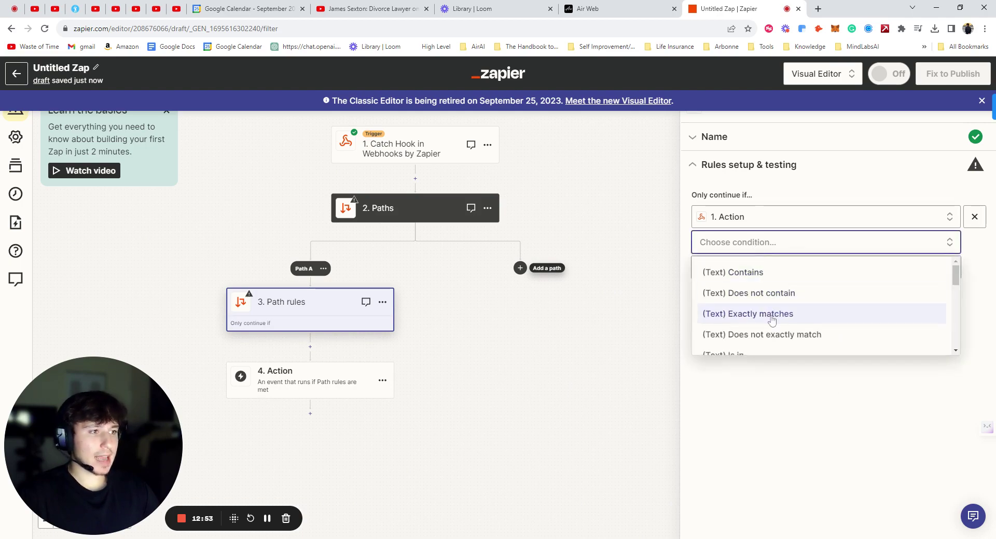
left_click(772, 314)
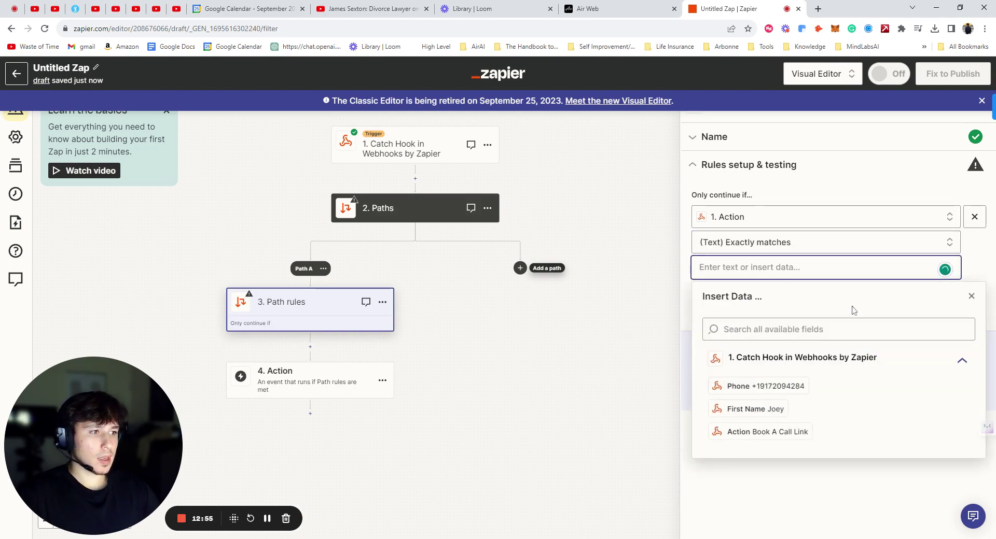
left_click(769, 432)
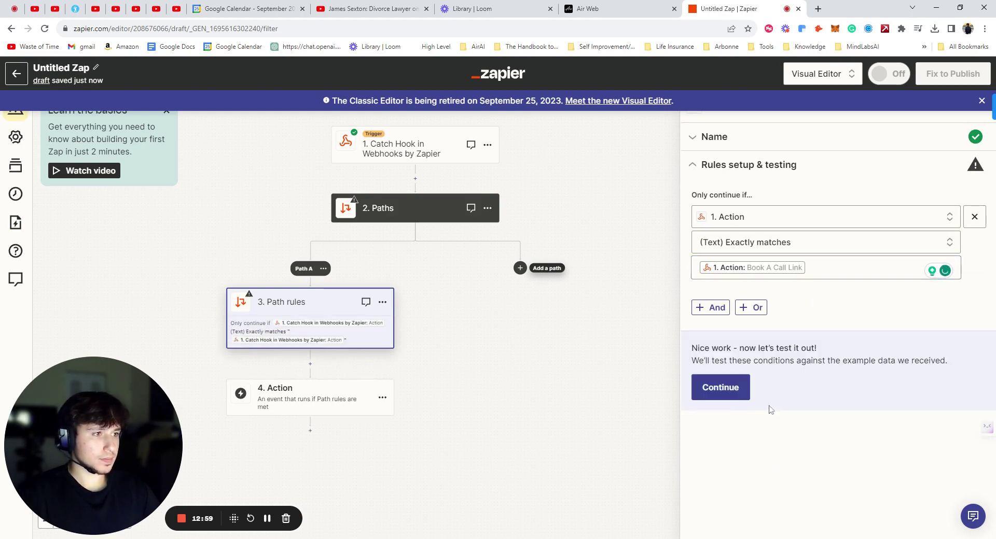
left_click(722, 387)
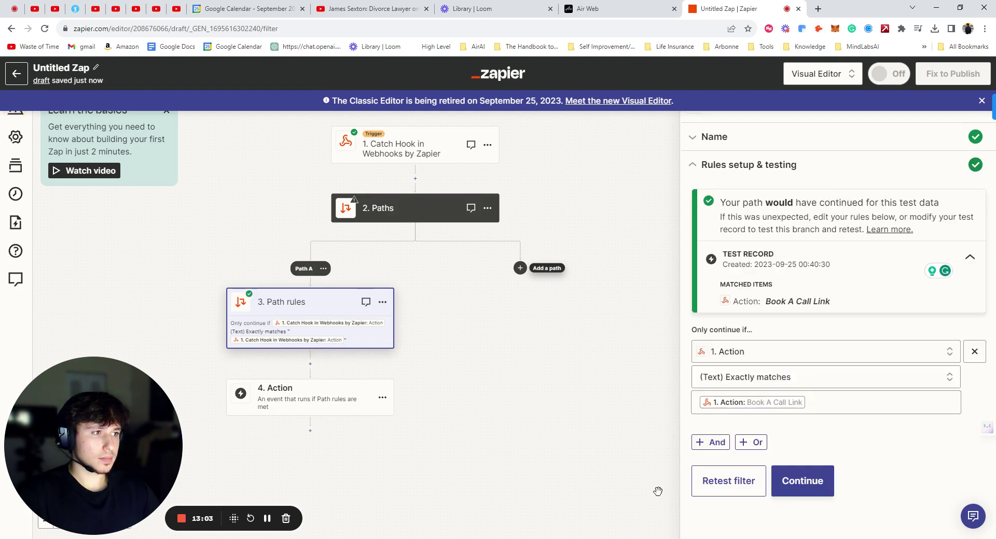
left_click(870, 407)
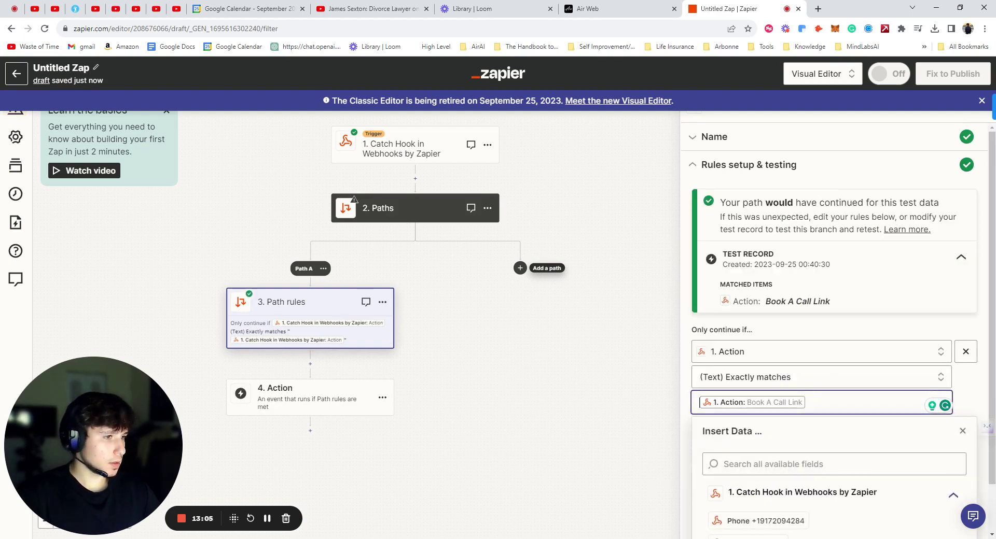
scroll(815, 400, "down", 1)
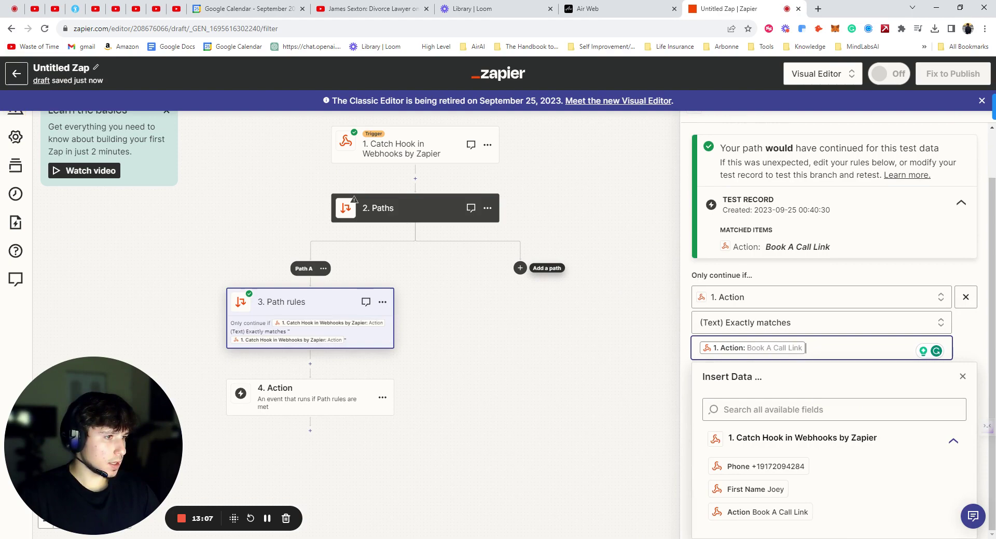
key("BackSpace")
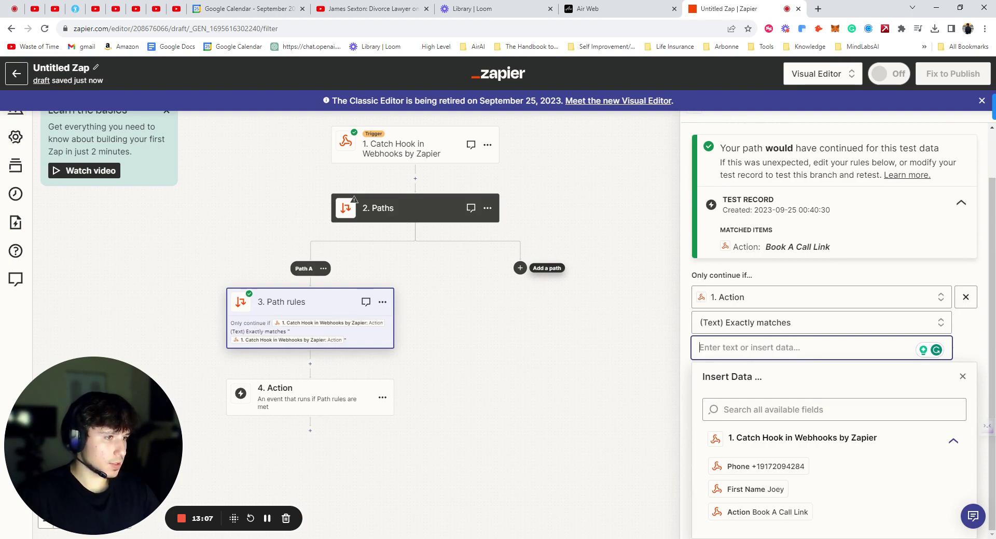
Copy 'Book A Call Link' from the Air AI agent's actions into the rule's value.
left_click(599, 4)
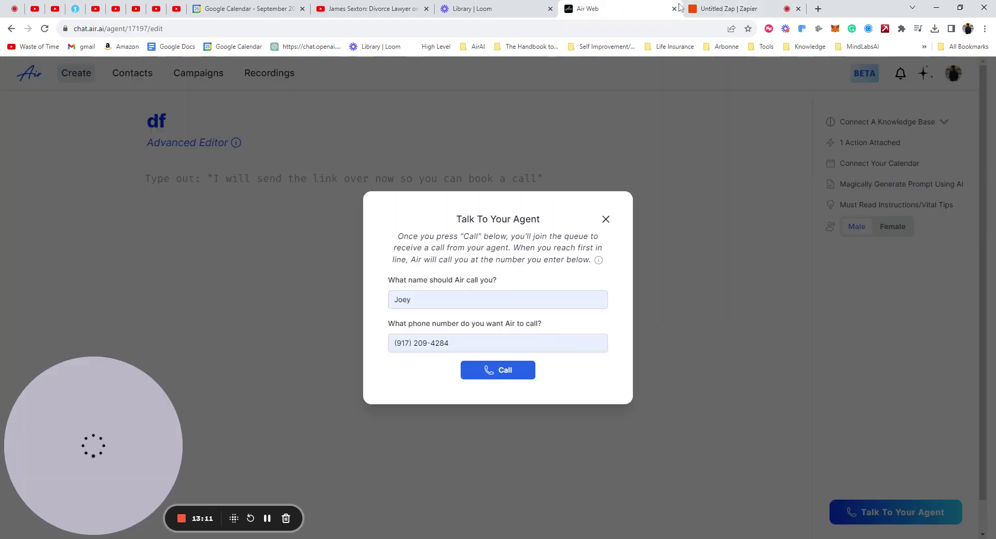
left_click(814, 187)
left_click(911, 147)
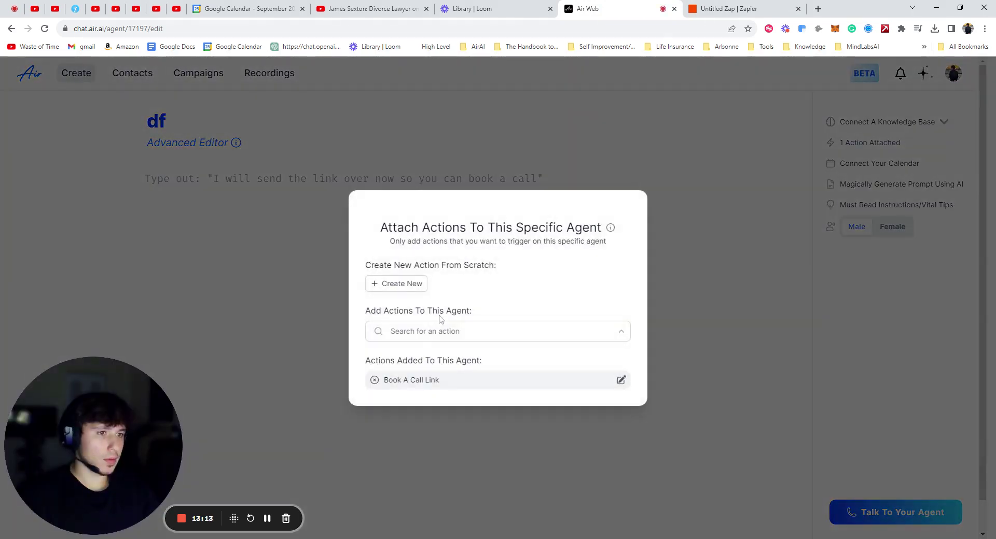
left_click_drag(449, 382, 380, 383)
key("ctrl+c")
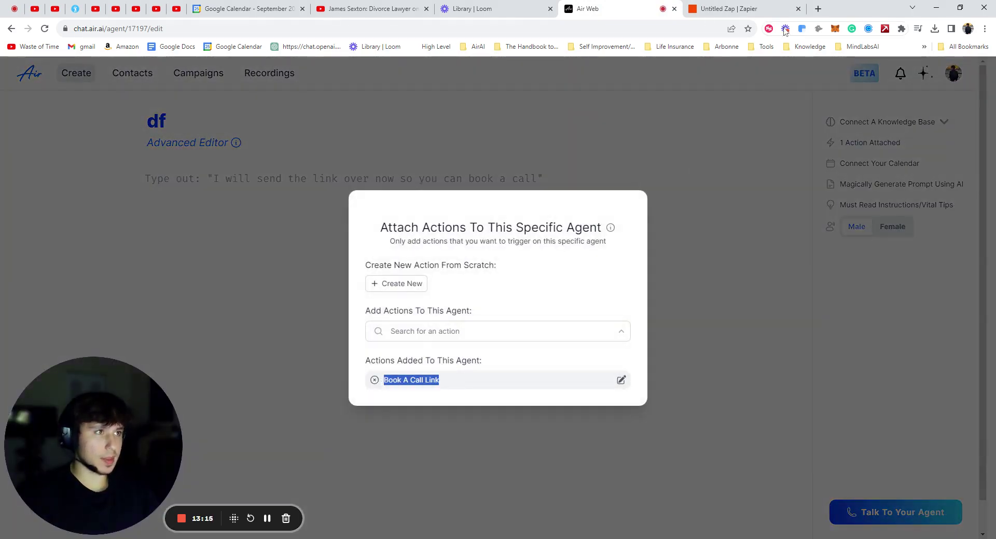
key("ctrl+Tab")
key("ctrl+v")
left_click(973, 348)
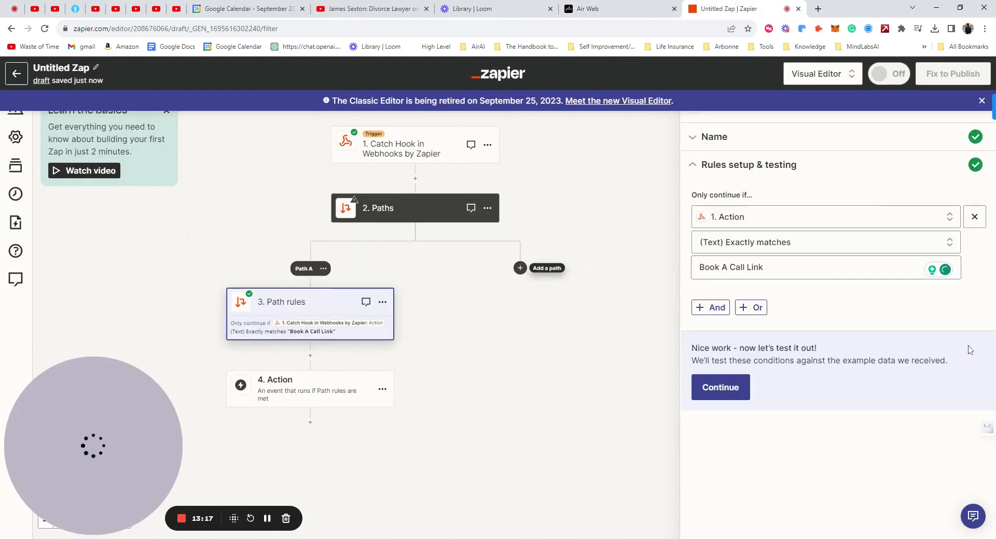
Retest Path A's rule and set the path's action to Gmail with the Send Email event.
left_click(732, 386)
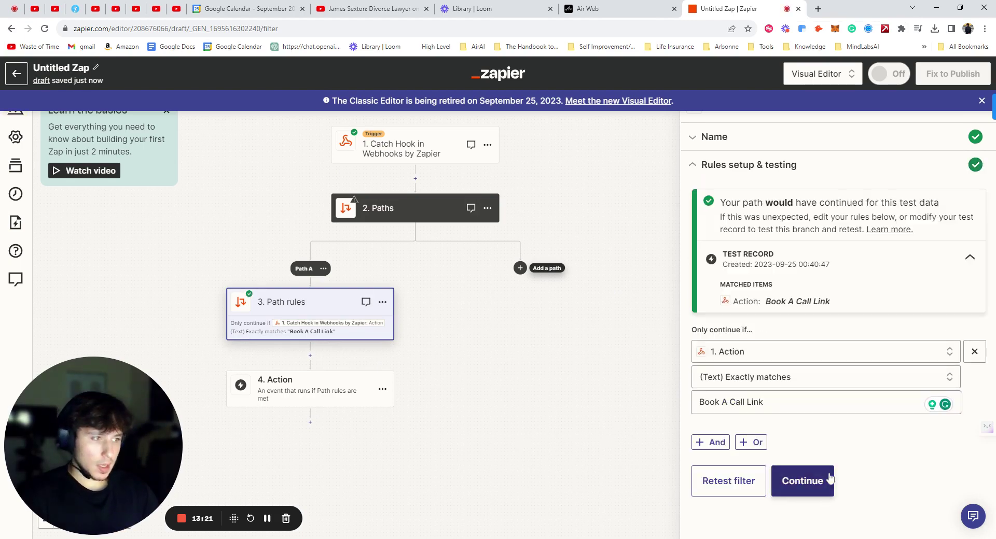
left_click(337, 392)
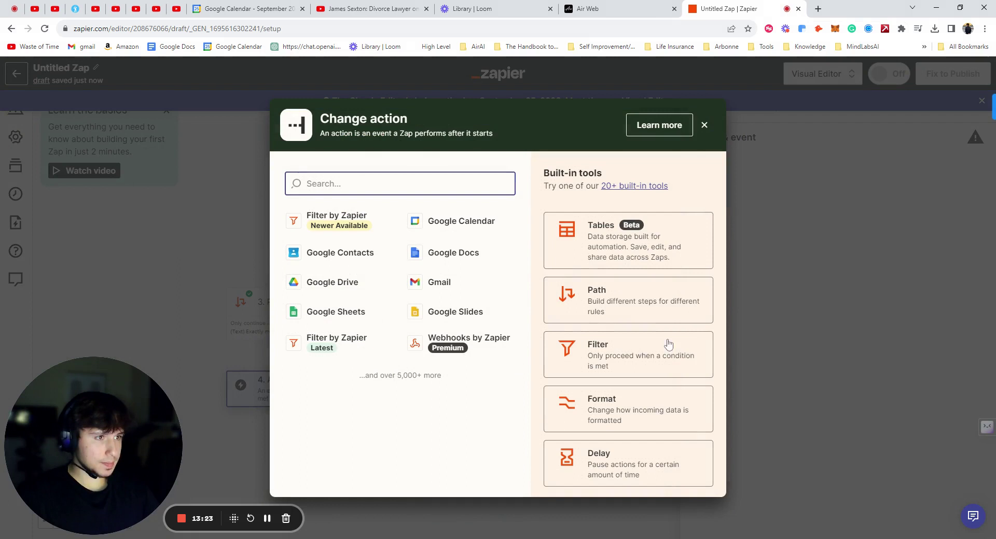
type("sma")
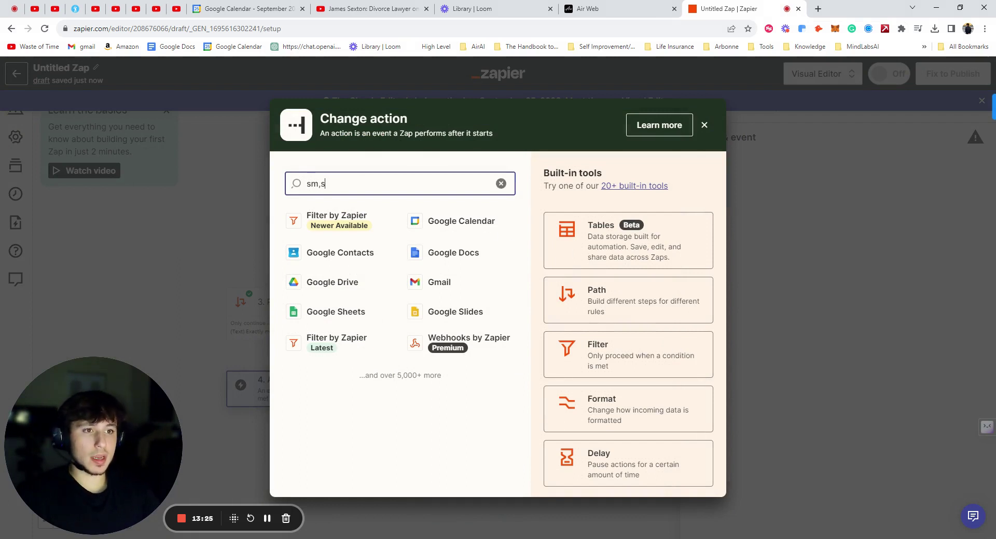
key("BackSpace")
key("BackSpace")
key("BackSpace")
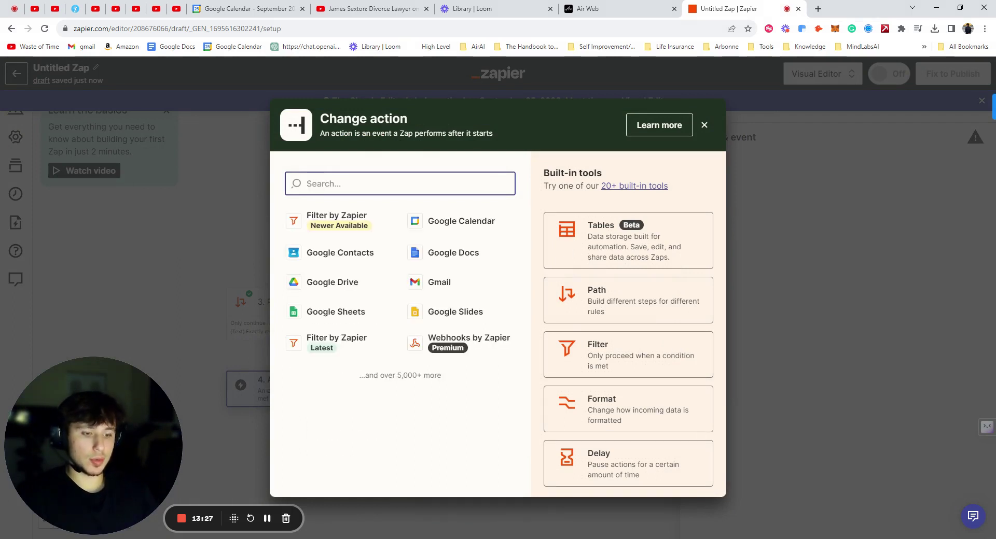
type("gmail")
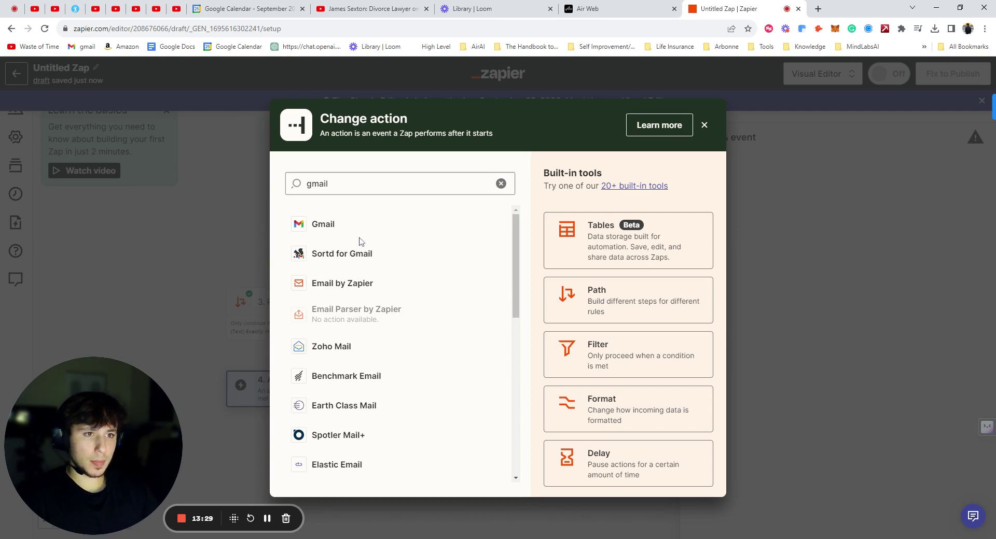
left_click(355, 230)
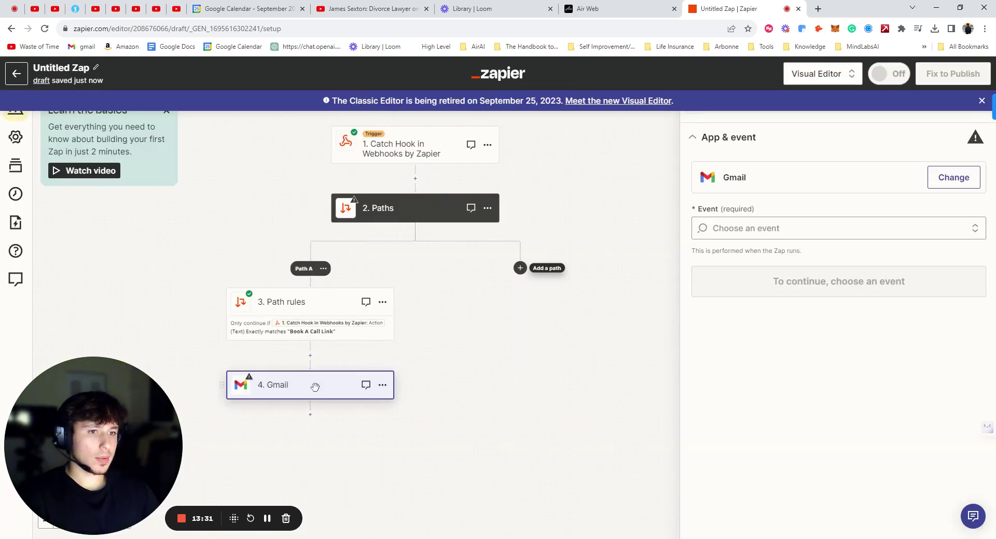
left_click(825, 228)
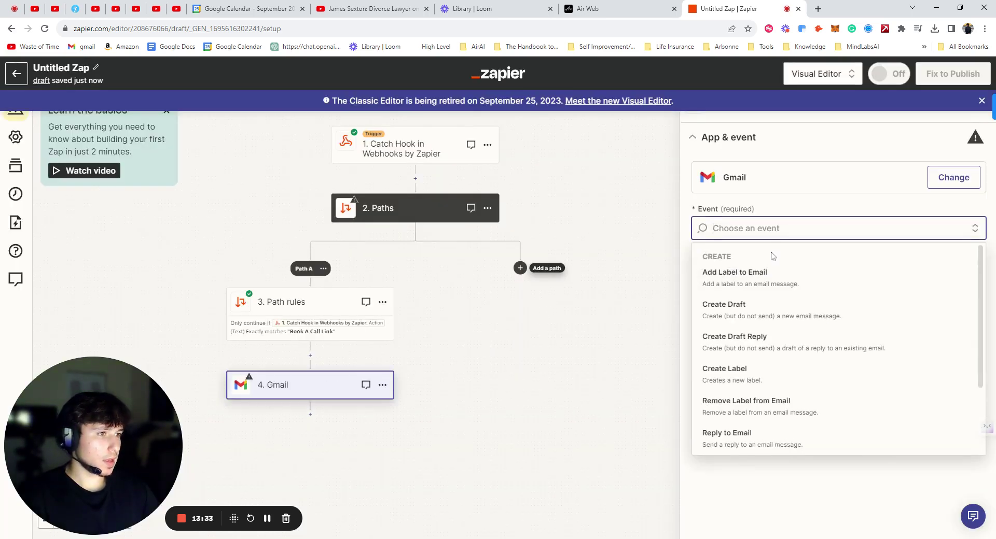
scroll(759, 345, "down", 2)
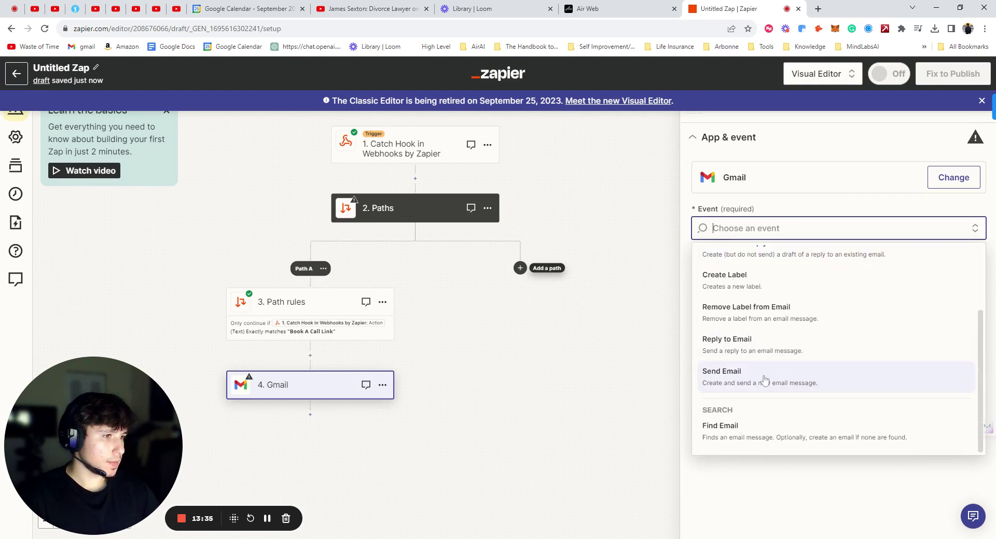
left_click(765, 380)
left_click(821, 282)
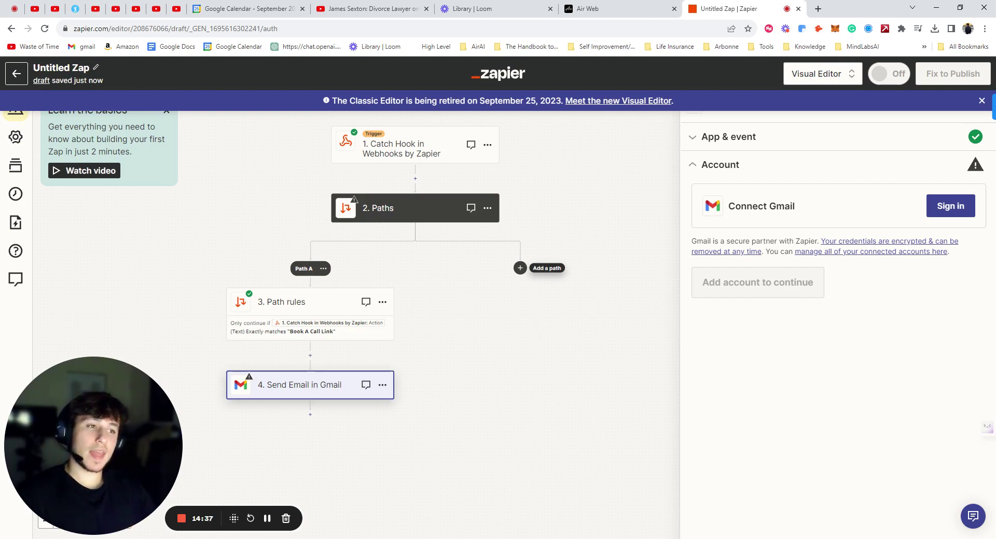
Add Path B as a second branch on the Paths step.
left_click(520, 268)
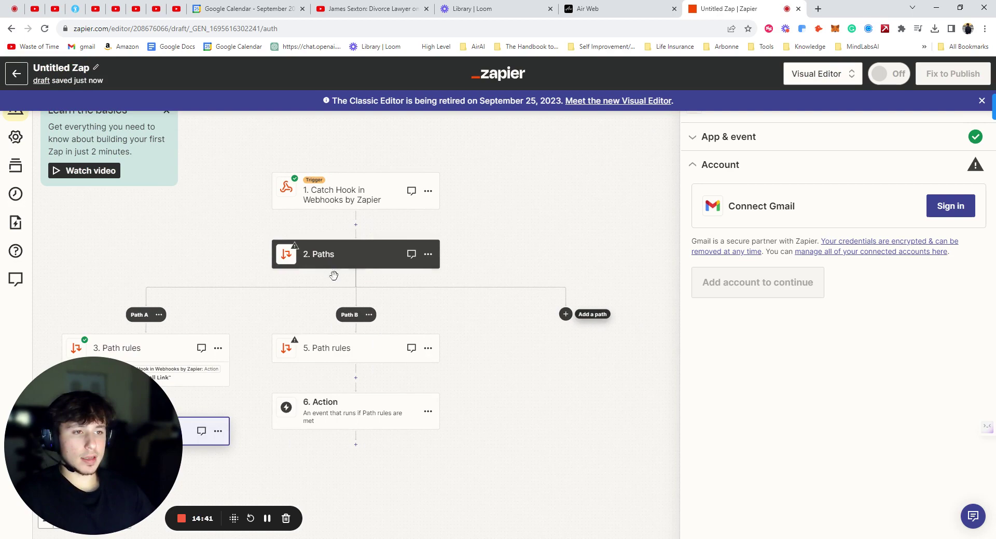
Open the rule setup for Path B (step 5, Path rules).
left_click(364, 353)
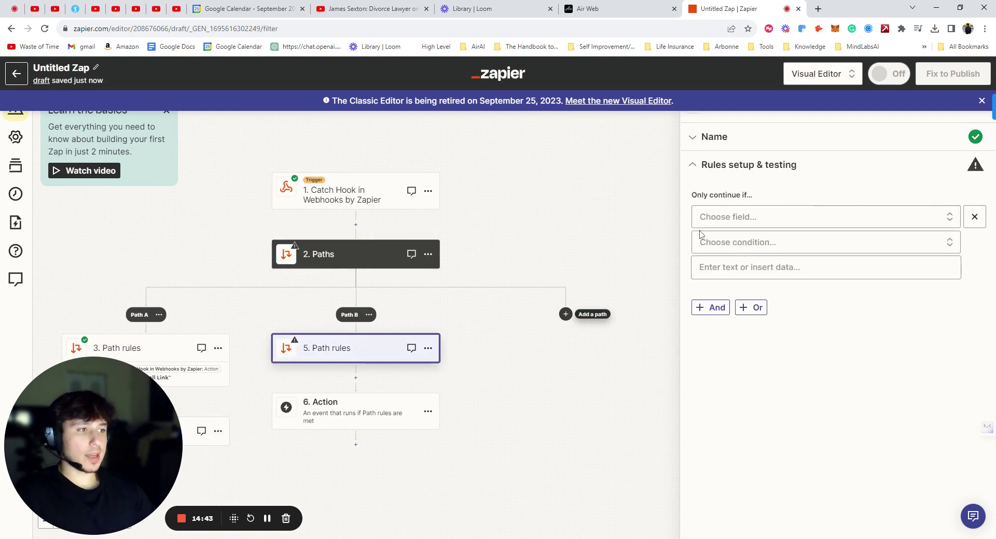